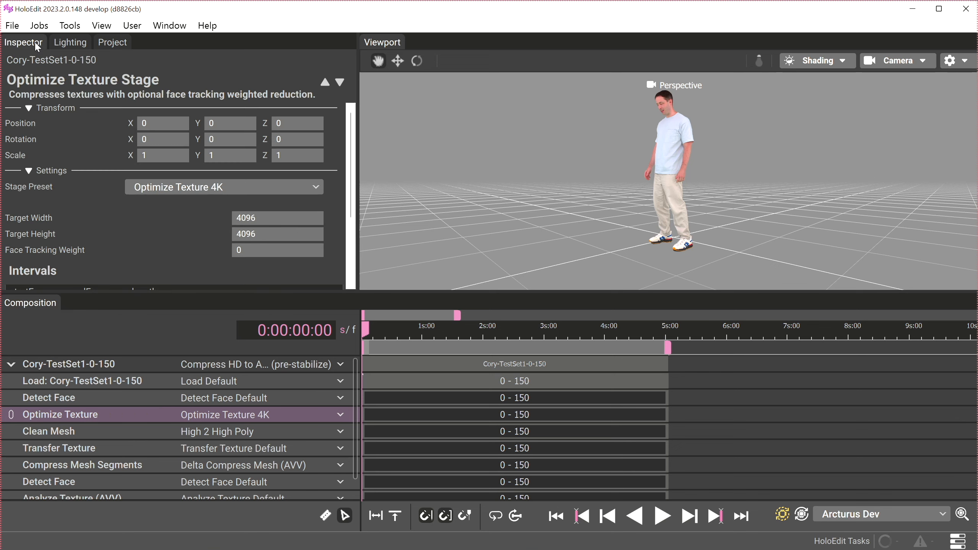
Step: Examine the Compress Mesh Segments stage's settings, its available stage presets and its interval on the timeline
click(83, 465)
click(236, 441)
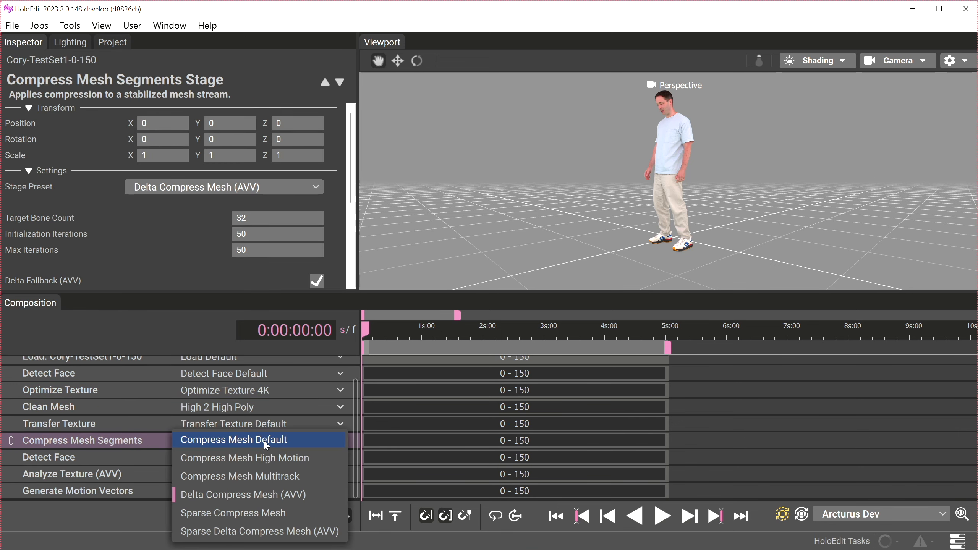
click(457, 458)
click(459, 446)
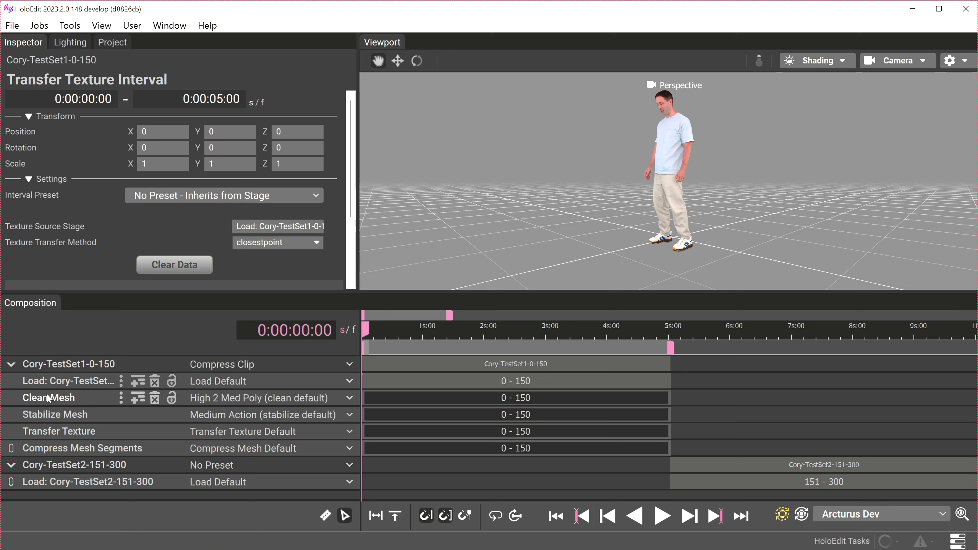
Step: Compare the Transfer Texture stage's settings with those of its 0 - 150 interval
click(42, 431)
click(419, 431)
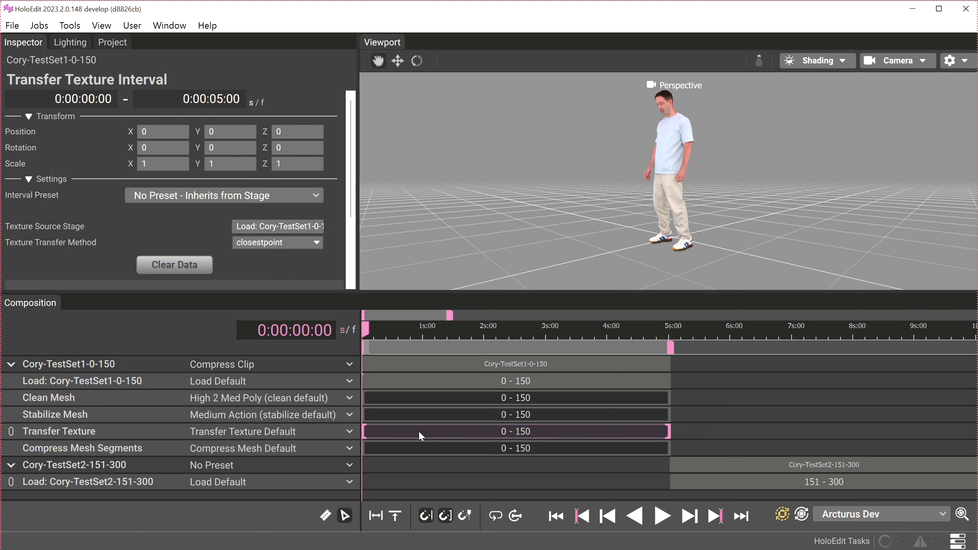
click(55, 434)
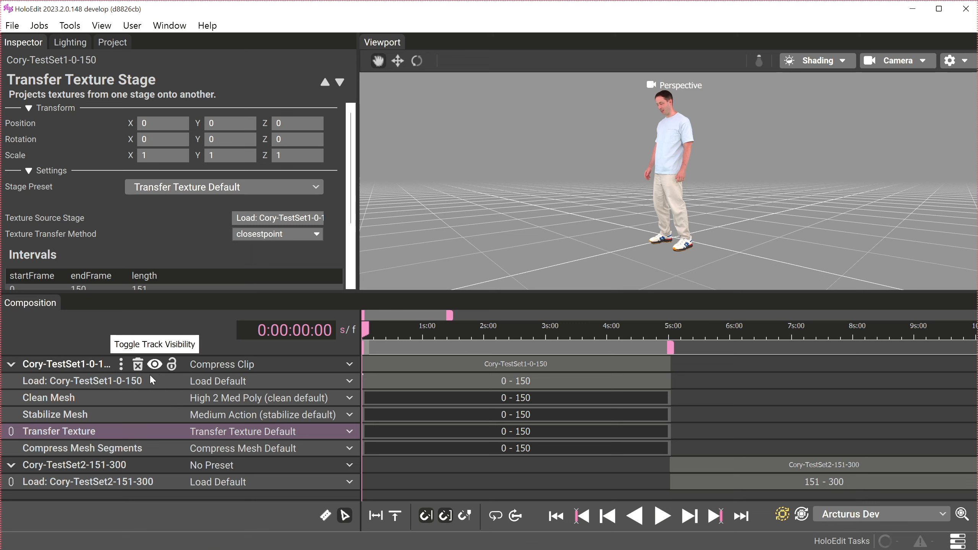
Step: Review the Stabilize Mesh stage's menu options, plus the menu options and available track presets of the Cory-TestSet1-0-150 track
click(122, 416)
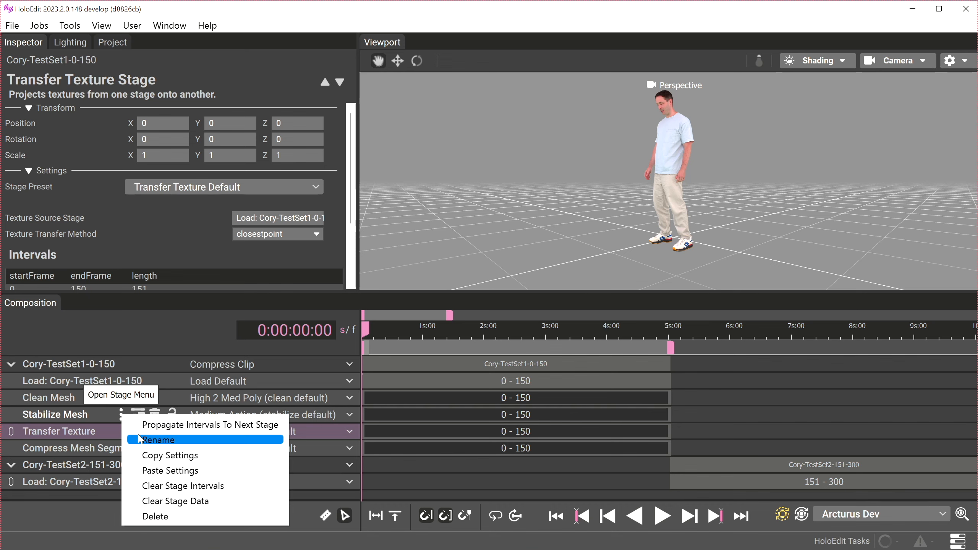
click(121, 366)
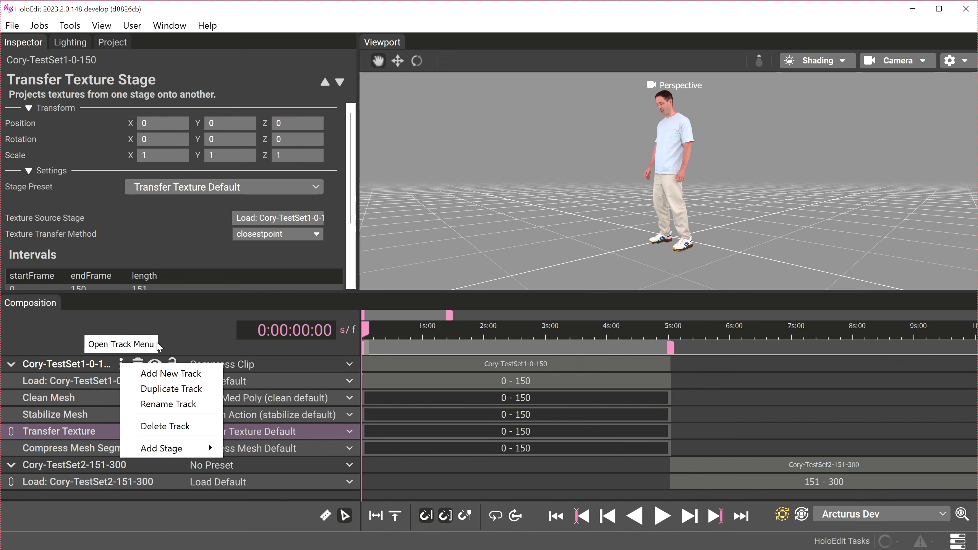
click(182, 325)
click(272, 367)
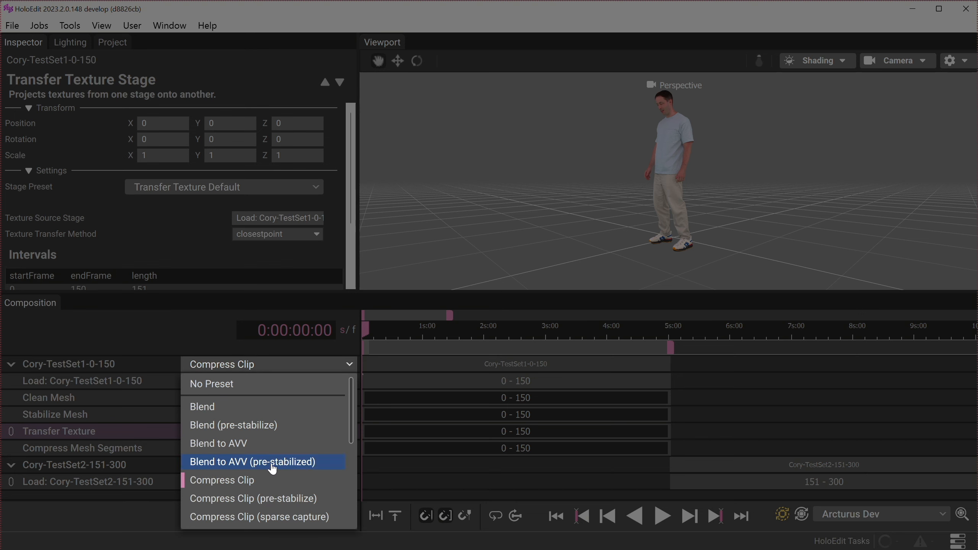
scroll(273, 469, down, 5)
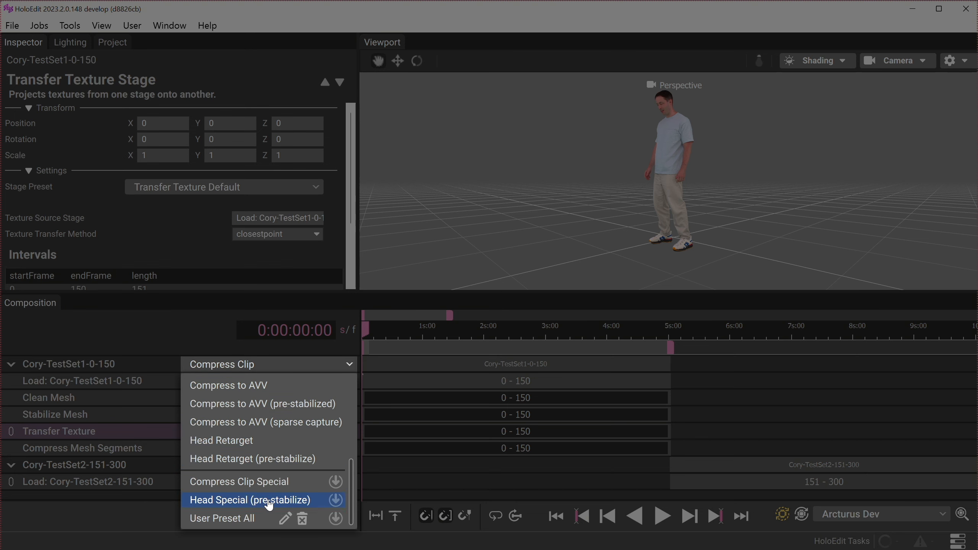
click(213, 333)
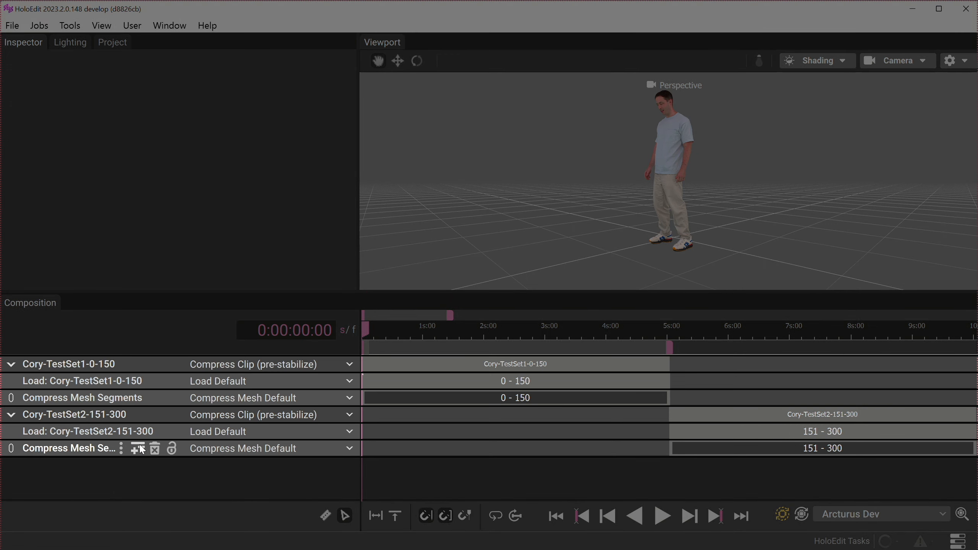
Step: Inspect the Compress Mesh Segments stage and its 151 - 300 interval on the second track
click(71, 449)
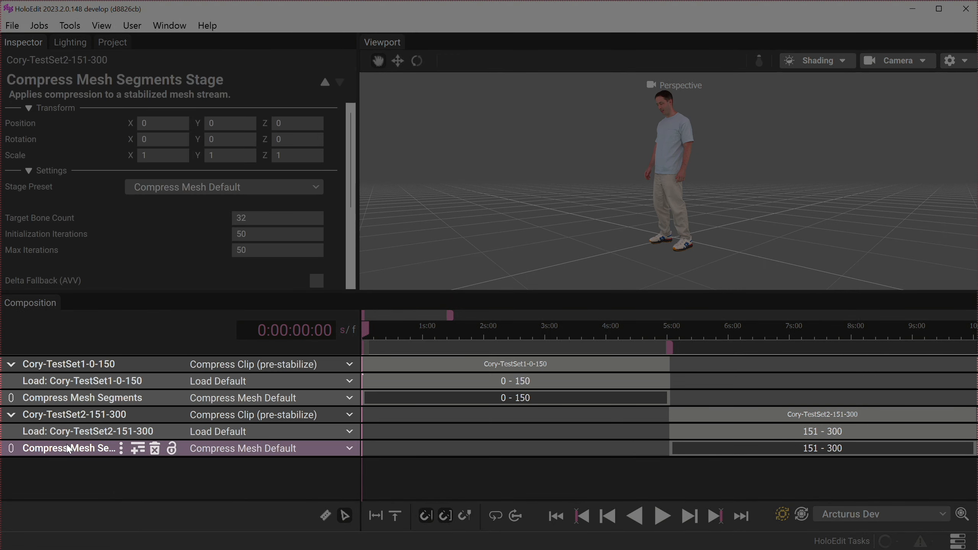
click(751, 449)
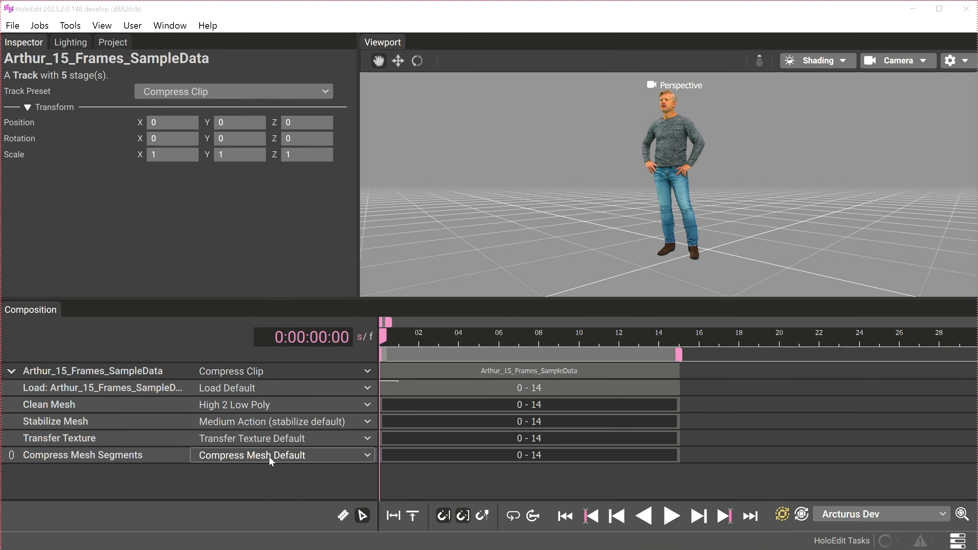
Step: Browse the built-in and user track presets available for the Arthur_15_Frames_SampleData track, keeping Compress Clip
click(279, 372)
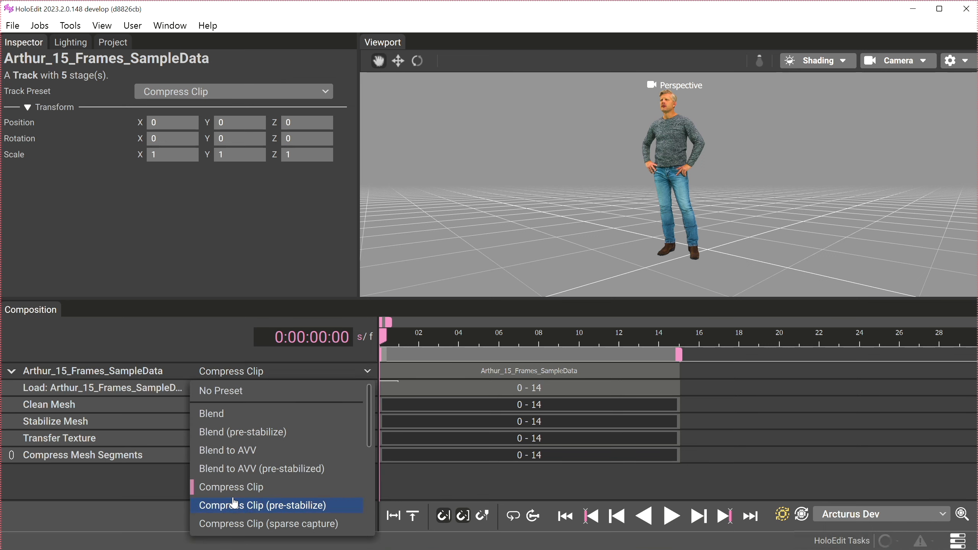
scroll(235, 482, down, 5)
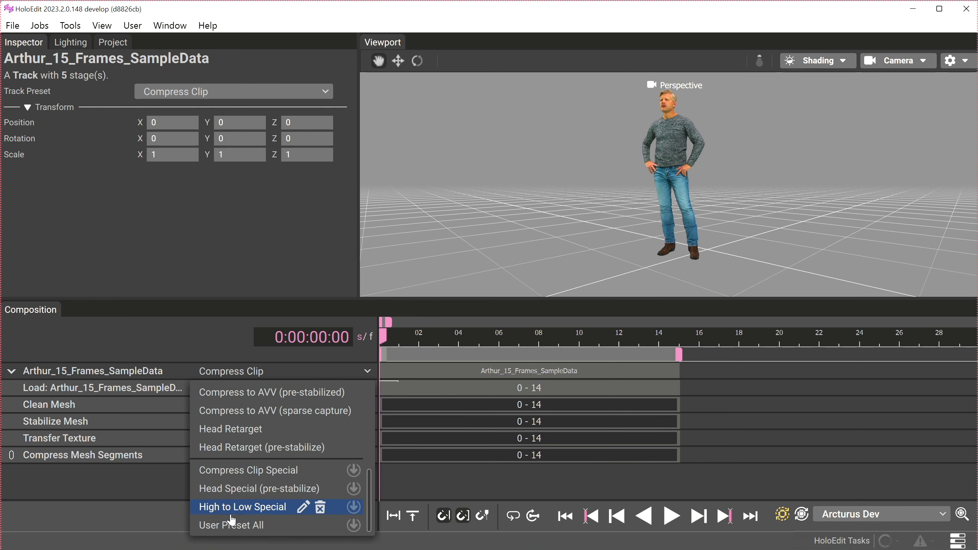
click(241, 372)
Step: On the Clean Mesh stage, enable Close Holes and disable Fix Degenerate Triangles, leaving Remove Small Components and Enable Decimation on
click(99, 405)
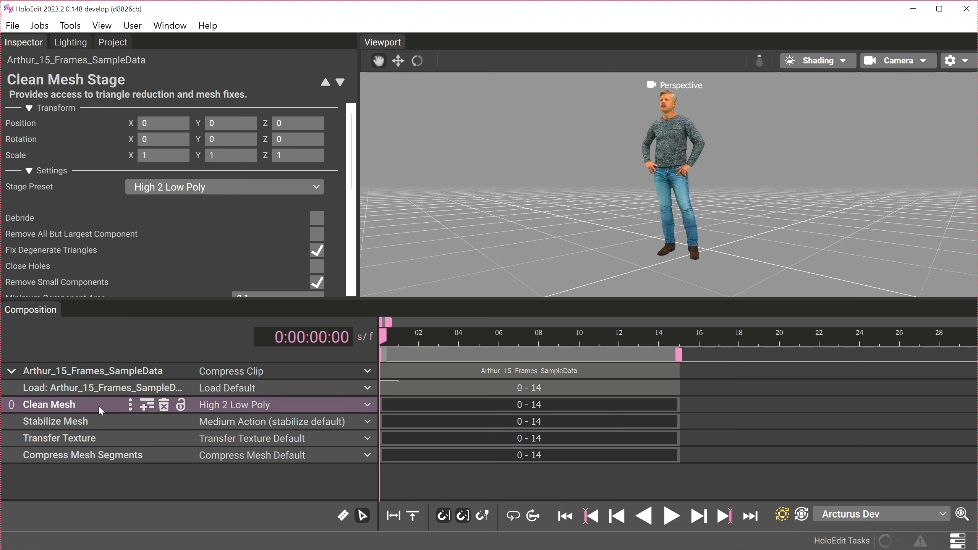
scroll(244, 227, down, 3)
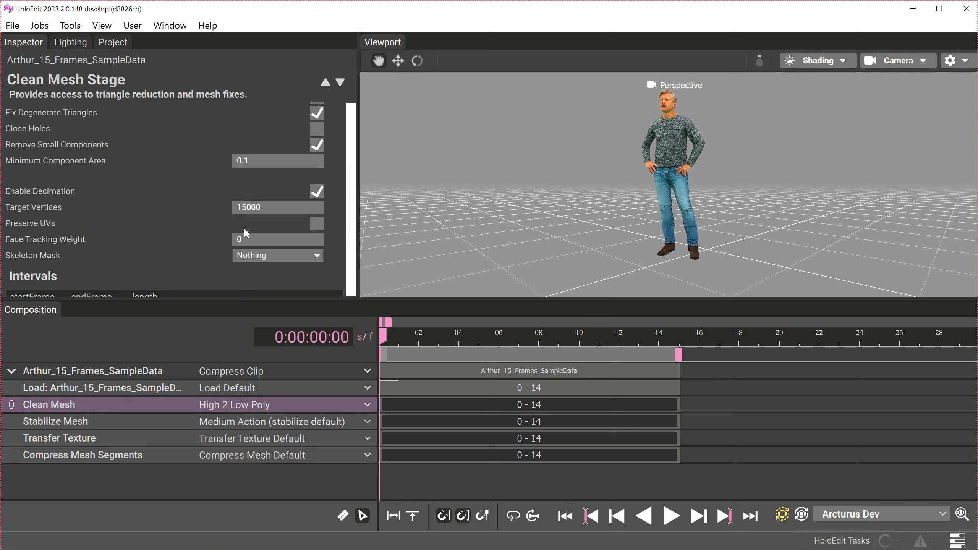
scroll(244, 227, up, 1)
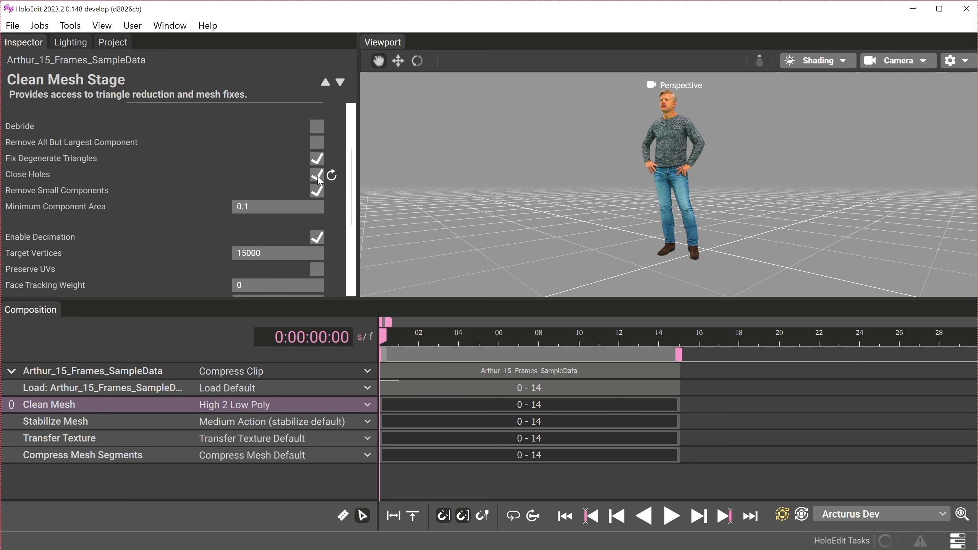
click(316, 191)
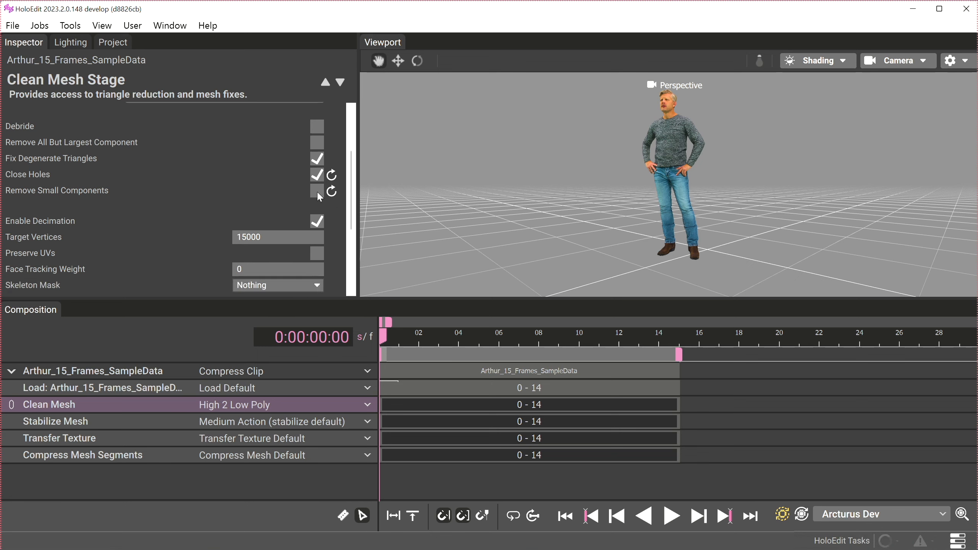
click(333, 193)
click(317, 192)
click(317, 222)
click(317, 221)
click(318, 190)
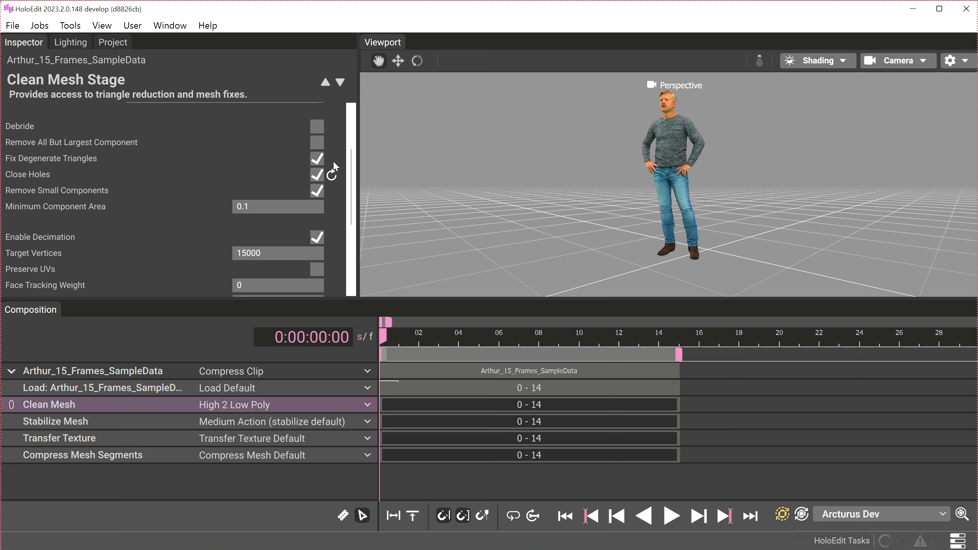
Step: Duplicate the modified High 2 Low Poly preset of the Clean Mesh stage and rename the copy New Clean High
click(231, 406)
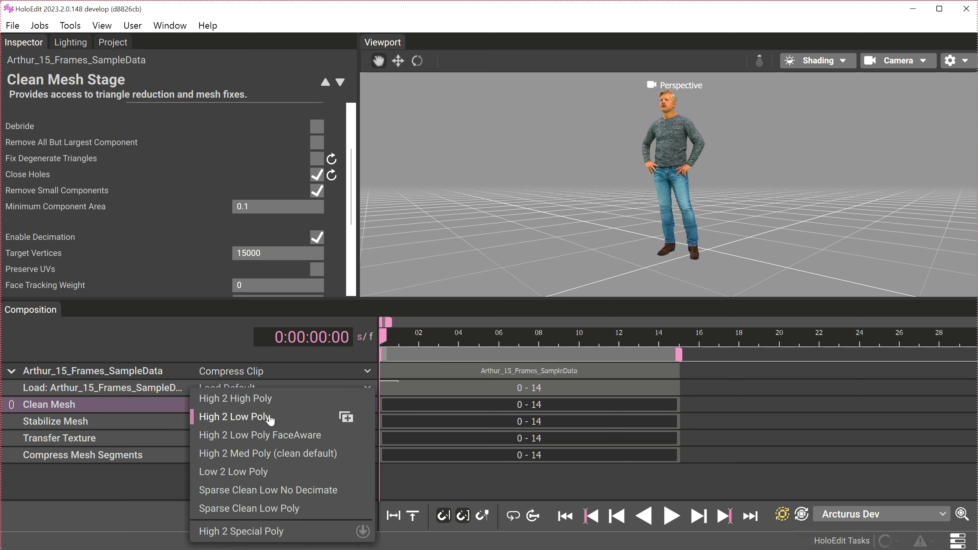
click(347, 419)
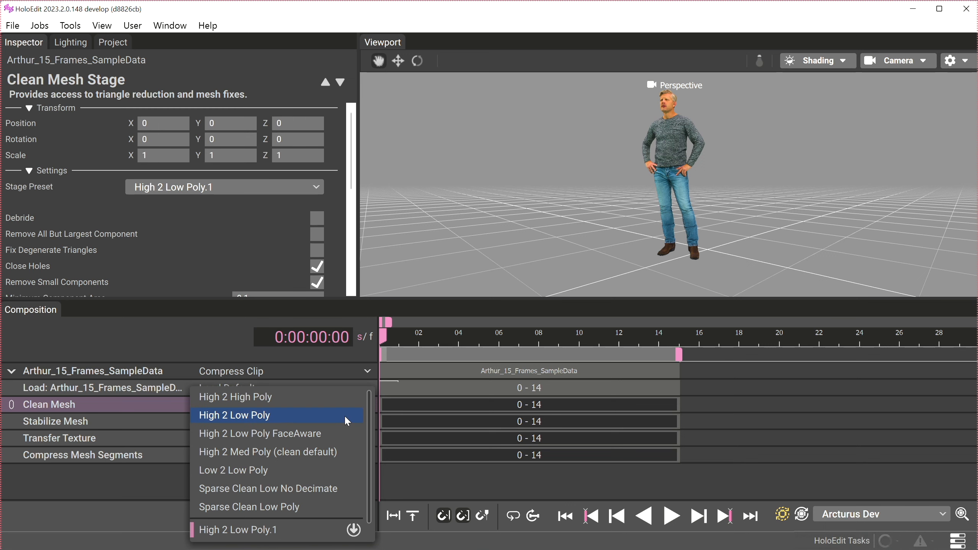
scroll(253, 451, down, 1)
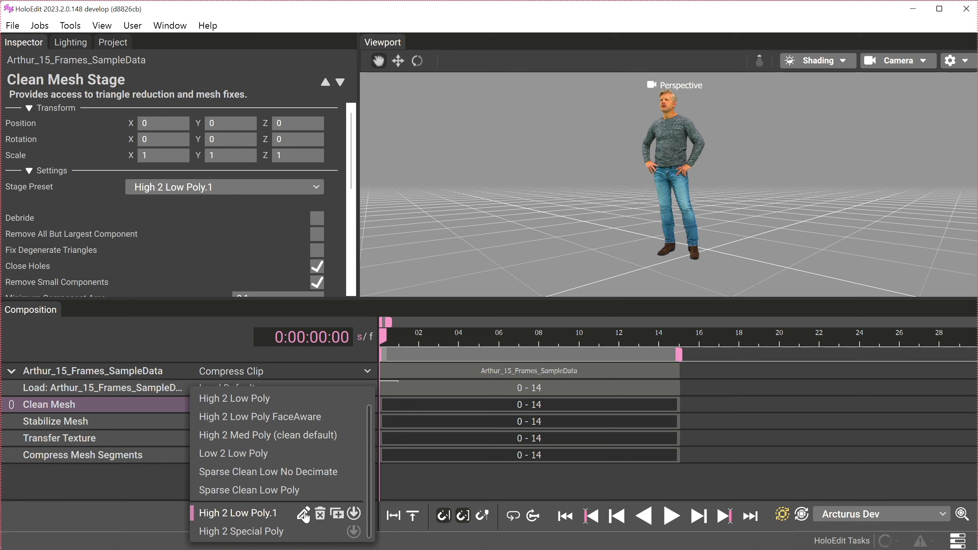
click(303, 514)
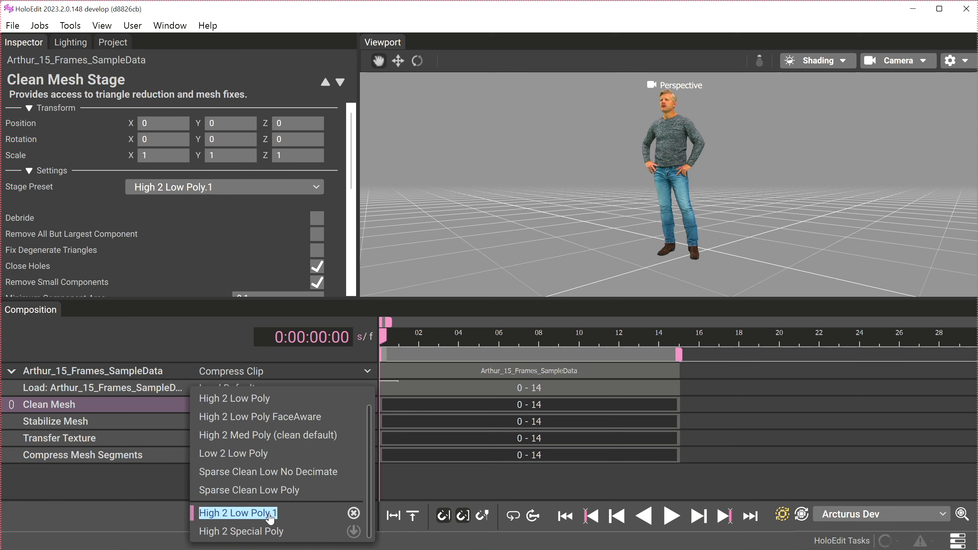
text(New Clean High)
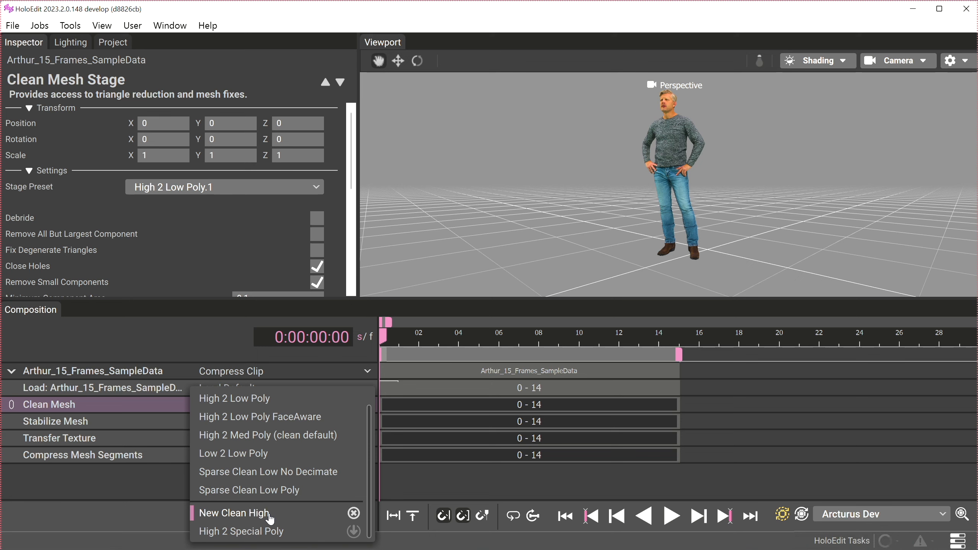
key(Return)
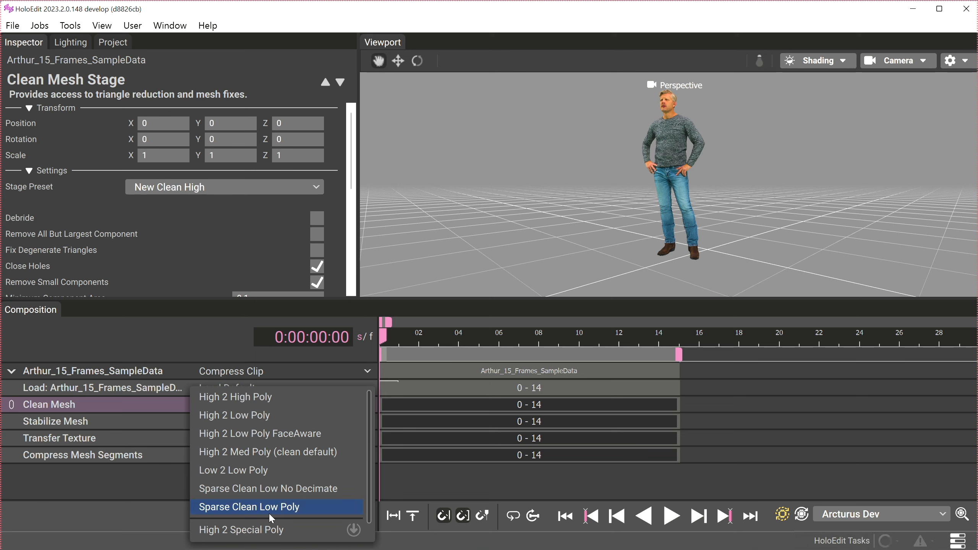
Step: Set the Clean Mesh stage preset to High 2 Low Poly and switch it to the High 2 Special Poly user preset
click(265, 416)
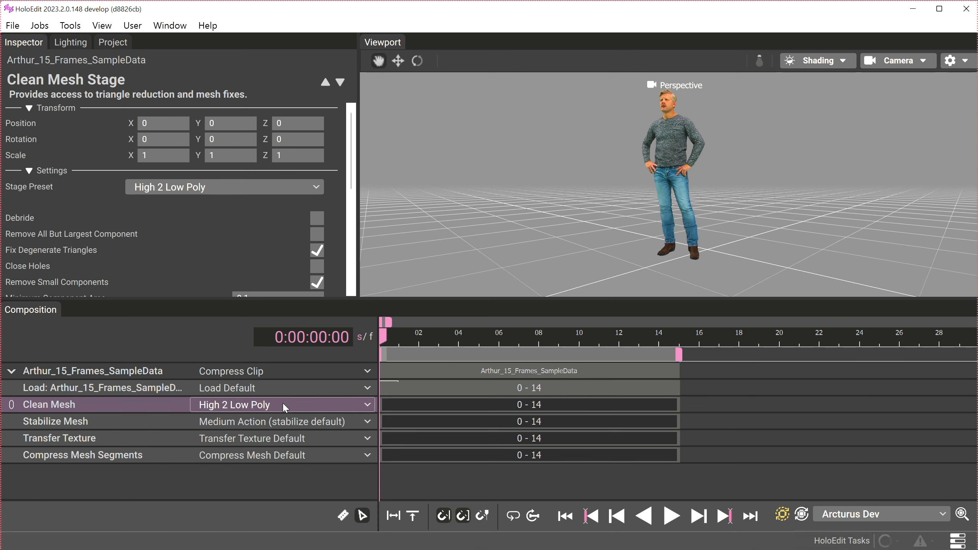
click(283, 404)
scroll(257, 519, down, 1)
click(255, 517)
Step: Delete the New Clean High user preset from the Clean Mesh stage presets and confirm the deletion
click(278, 402)
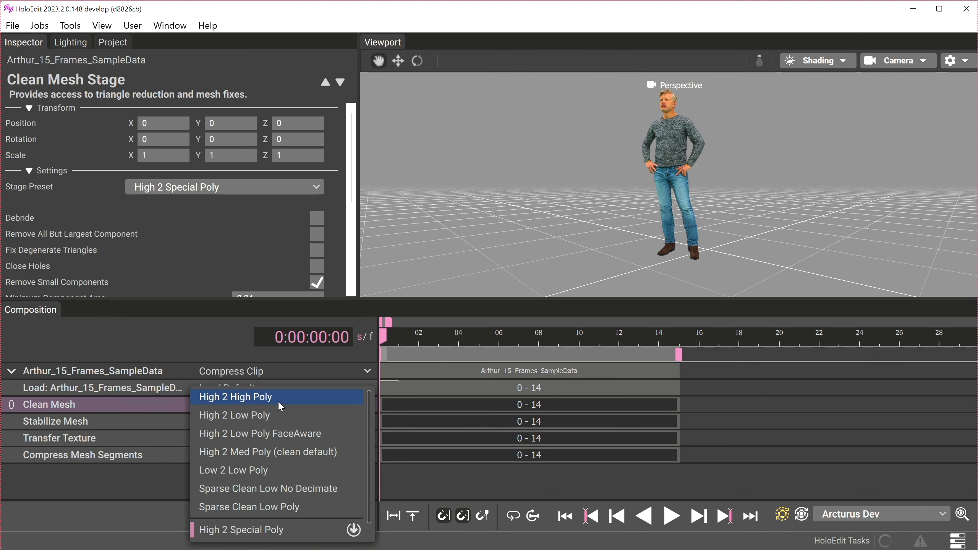
scroll(265, 529, down, 1)
mouse_move(270, 532)
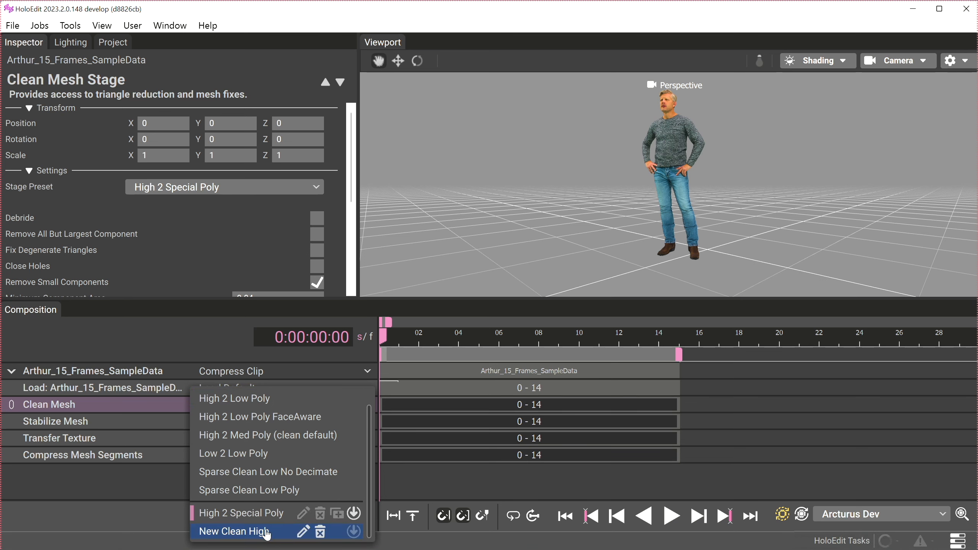
click(320, 533)
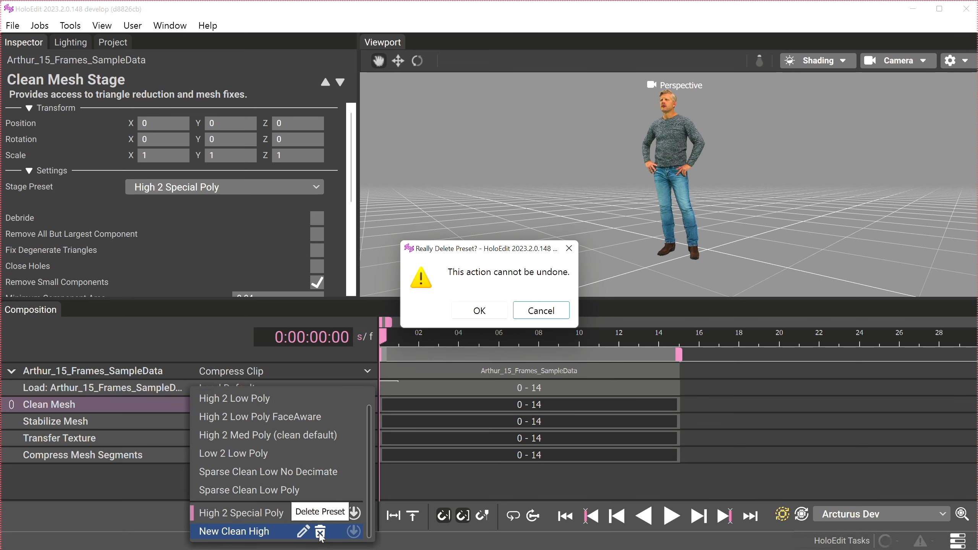
click(482, 310)
Step: Enable Debride on the Clean Mesh interval, and Remove All But Largest Component, Fix Degenerate Triangles and Close Holes on the Clean Mesh stage
click(454, 408)
click(457, 405)
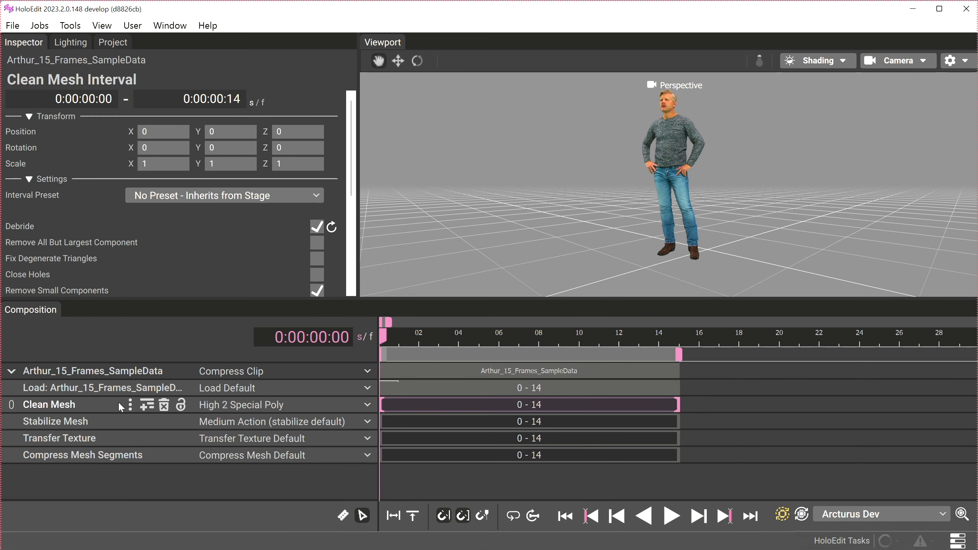
click(93, 408)
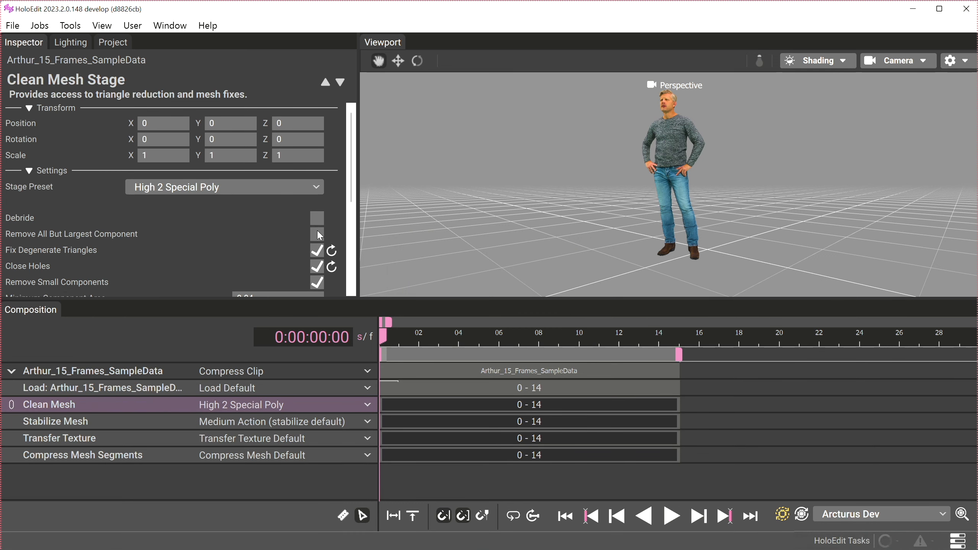
click(431, 405)
click(82, 408)
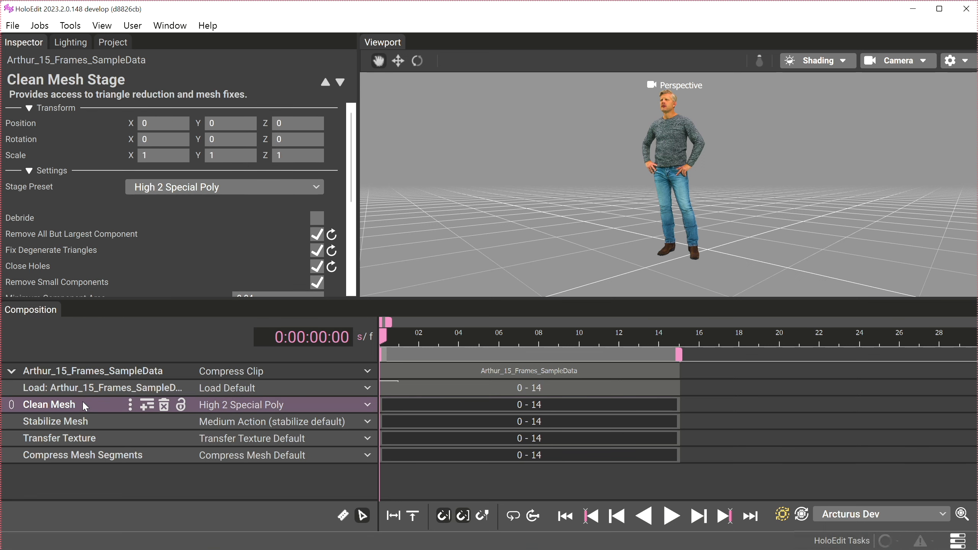
Step: Save the modified stage settings to the High 2 Special Poly preset and review the Clean Mesh interval's settings
click(346, 406)
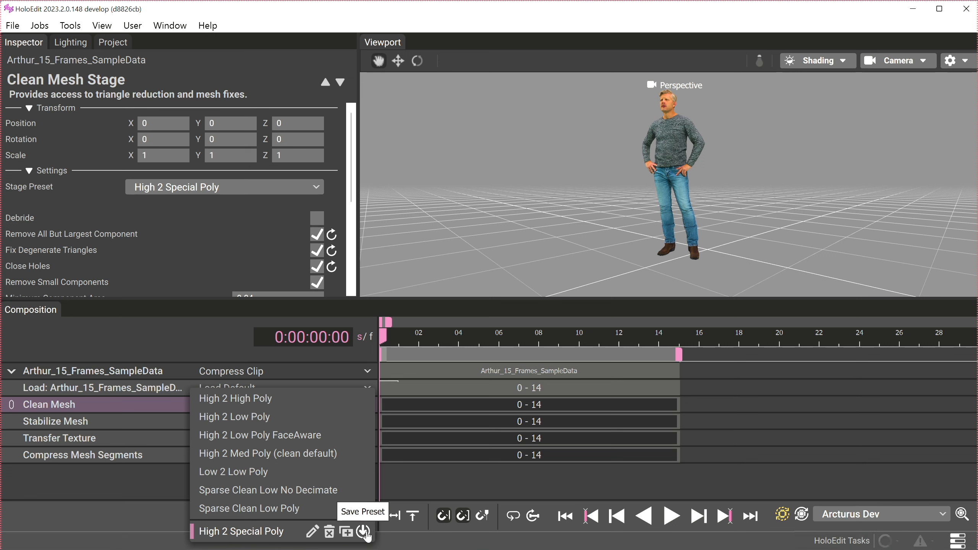
click(363, 532)
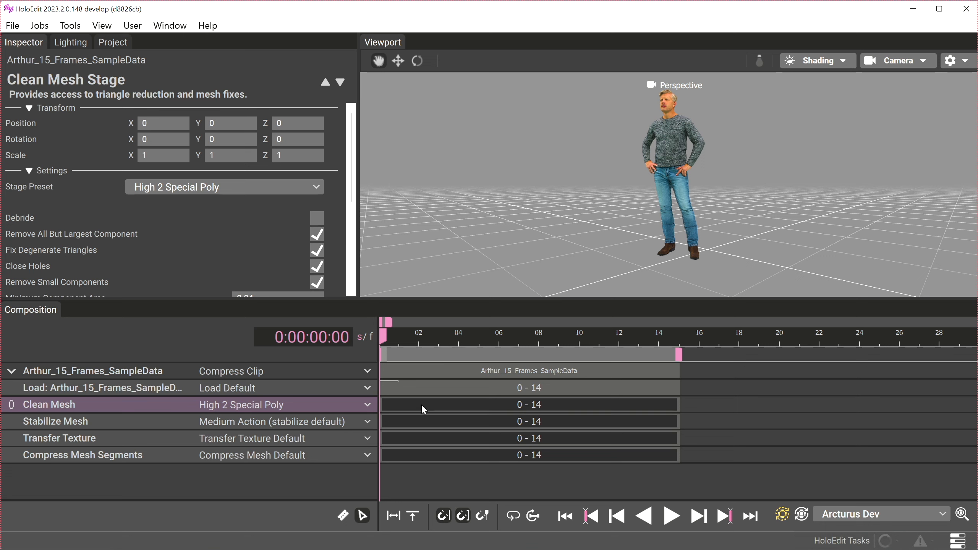
click(439, 405)
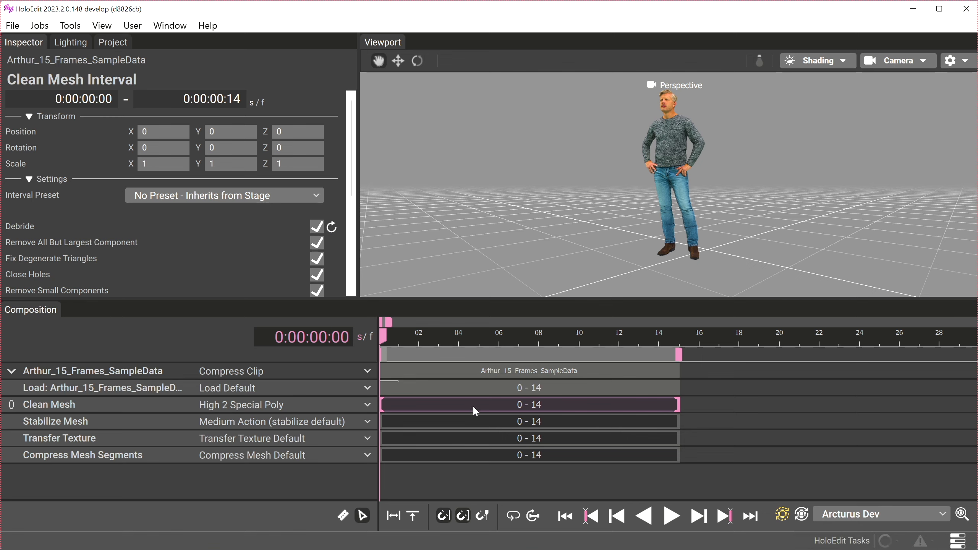
click(92, 408)
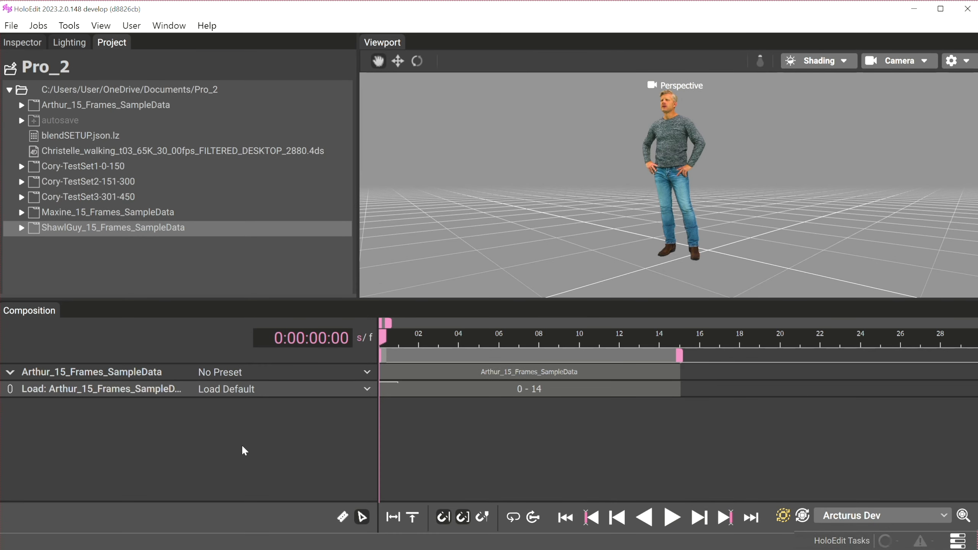
Step: Apply the Blend track preset to the Arthur_15_Frames_SampleData track
click(261, 368)
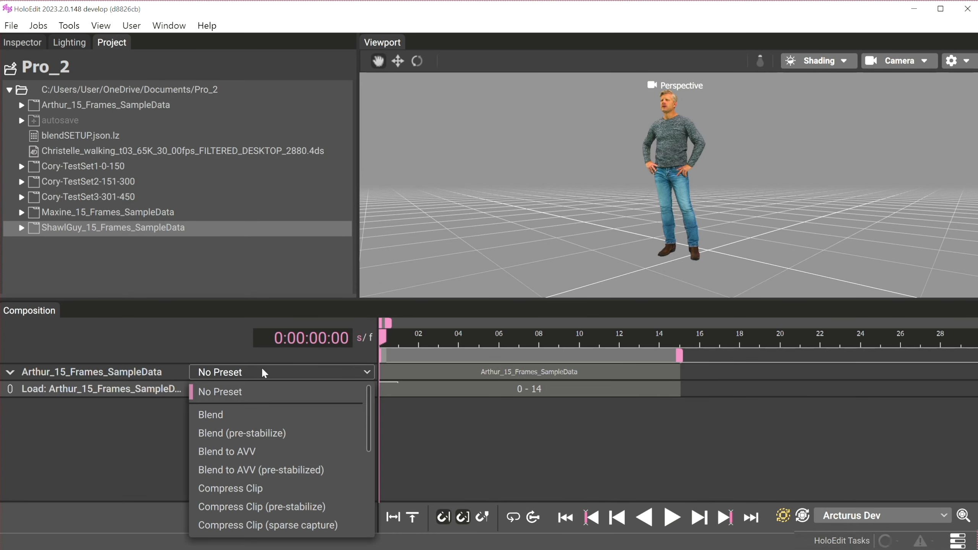
click(277, 415)
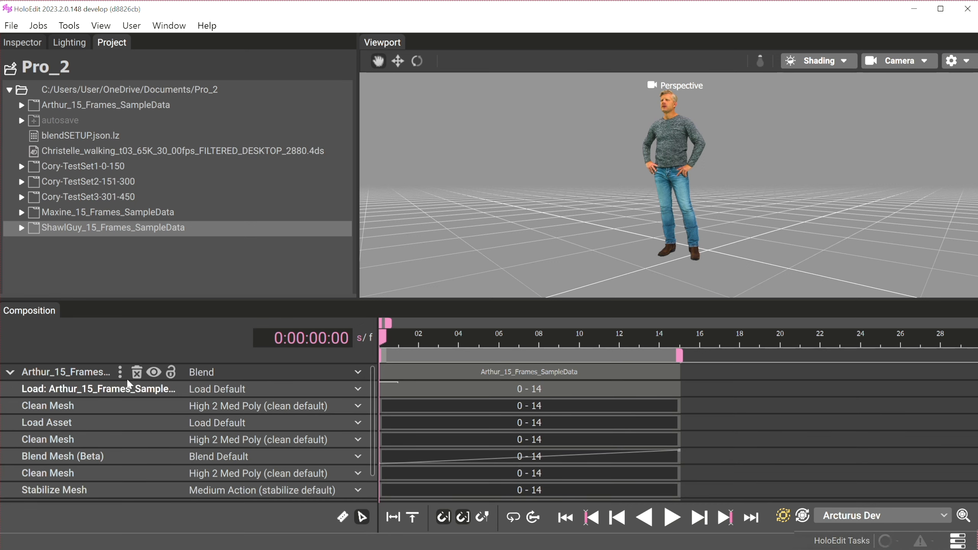
Step: Remove the existing track, confirm the removal, and add the Arthur_15_Frames_SampleData clip as a new track with No Preset
click(133, 373)
click(478, 310)
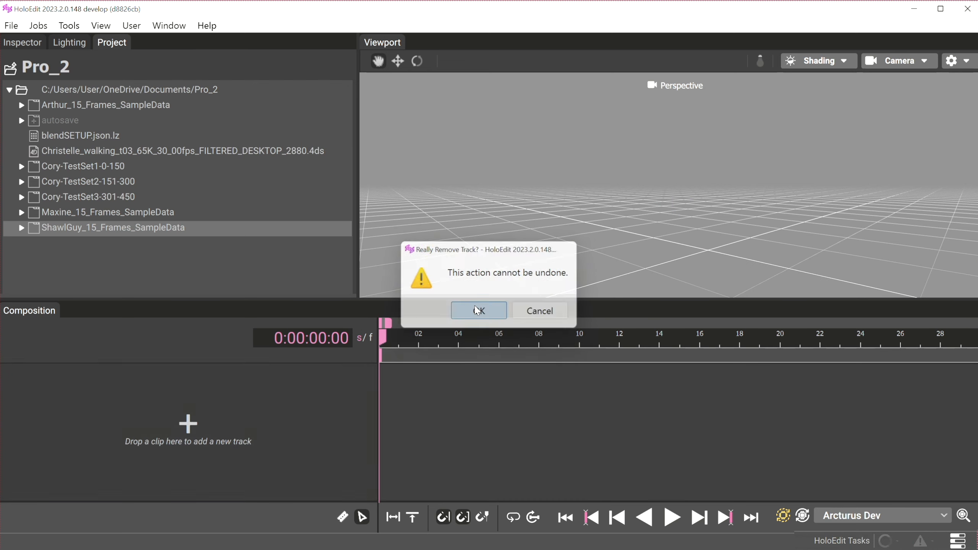
drag(81, 104, 230, 407)
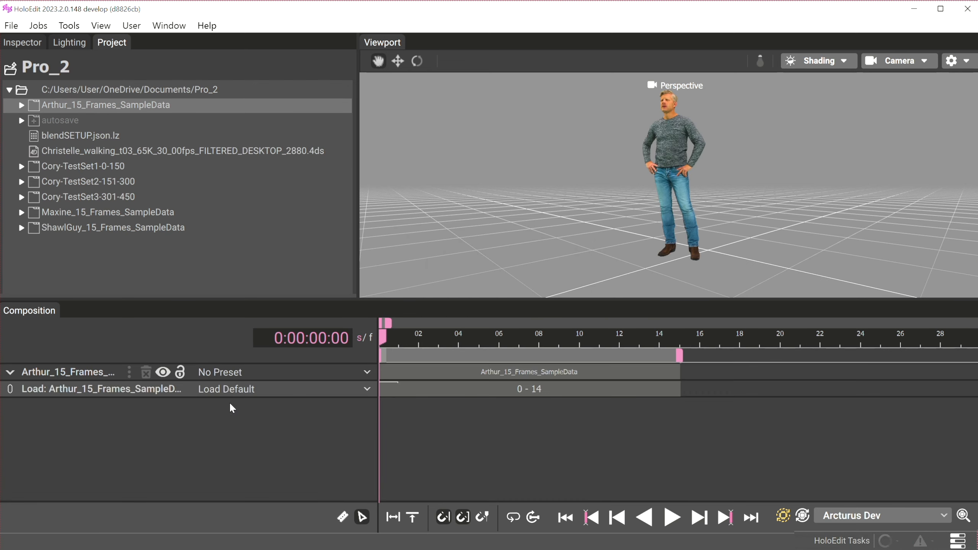
click(270, 378)
click(252, 395)
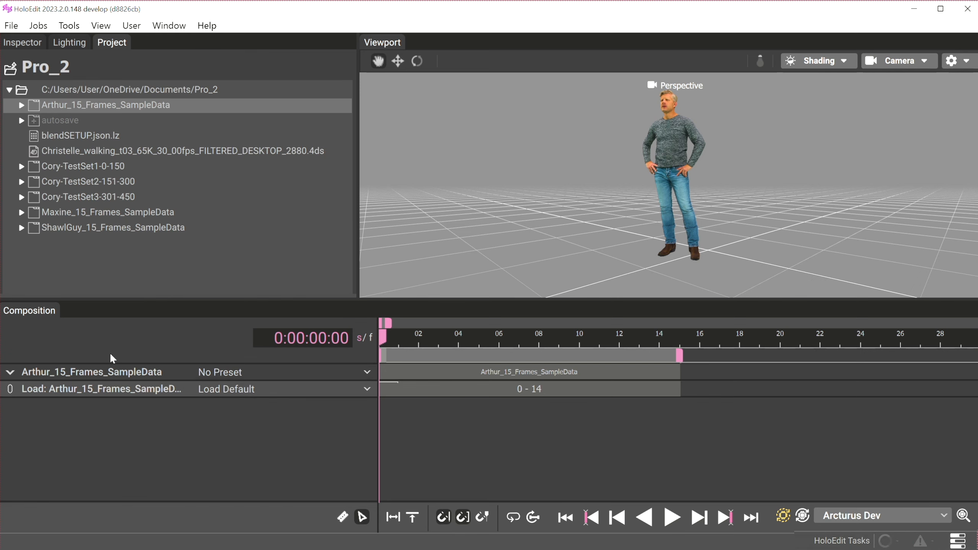
Step: Add a Clean Mesh stage after the Load stage, followed by a Stabilize Mesh stage
click(145, 389)
mouse_move(180, 413)
click(302, 428)
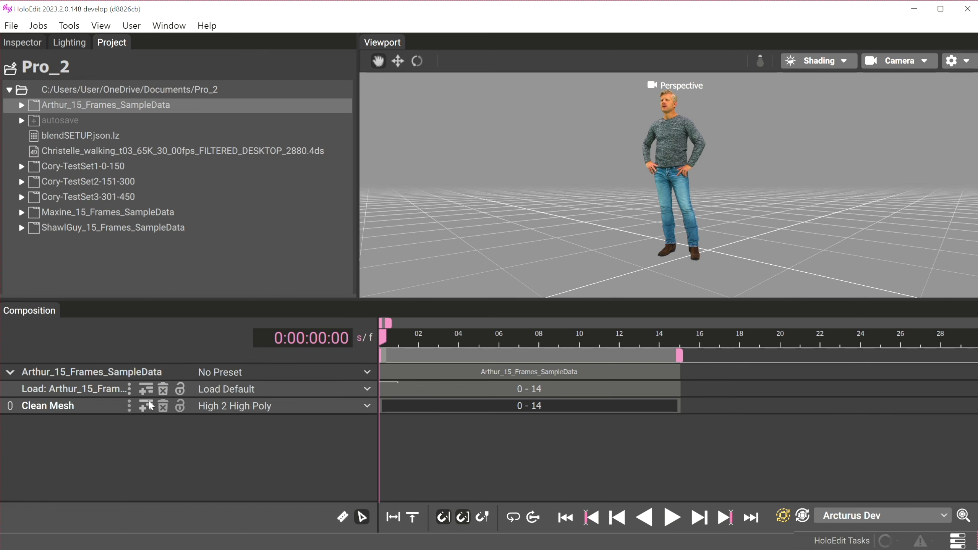
click(143, 406)
mouse_move(184, 430)
click(312, 506)
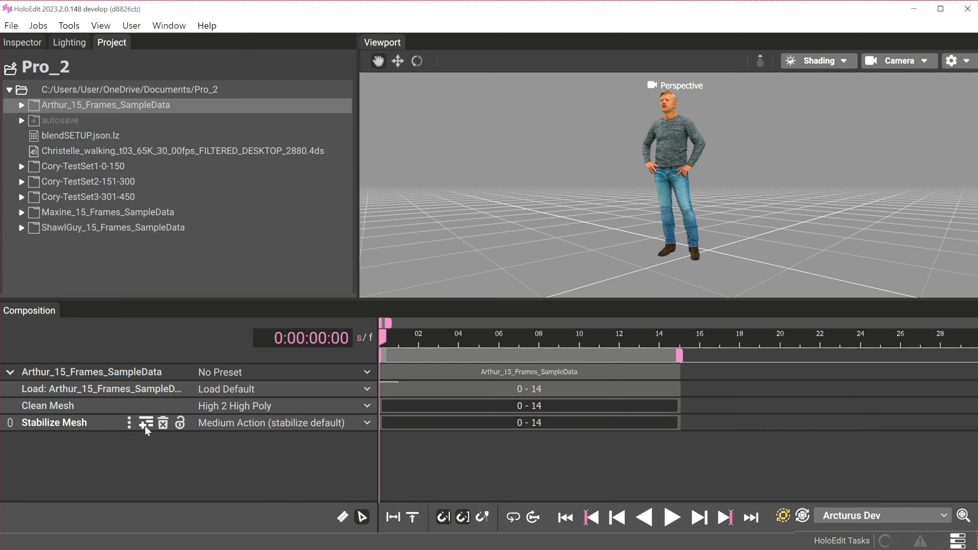
Step: Add a Transfer Texture stage after Stabilize Mesh, followed by a Compress Mesh Segments stage
click(145, 422)
mouse_move(200, 466)
click(325, 497)
click(145, 439)
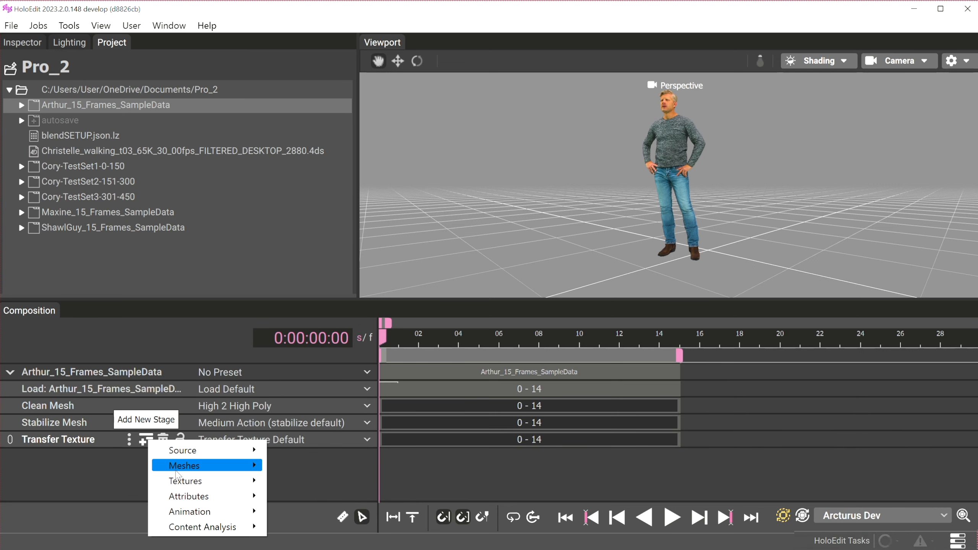
click(324, 494)
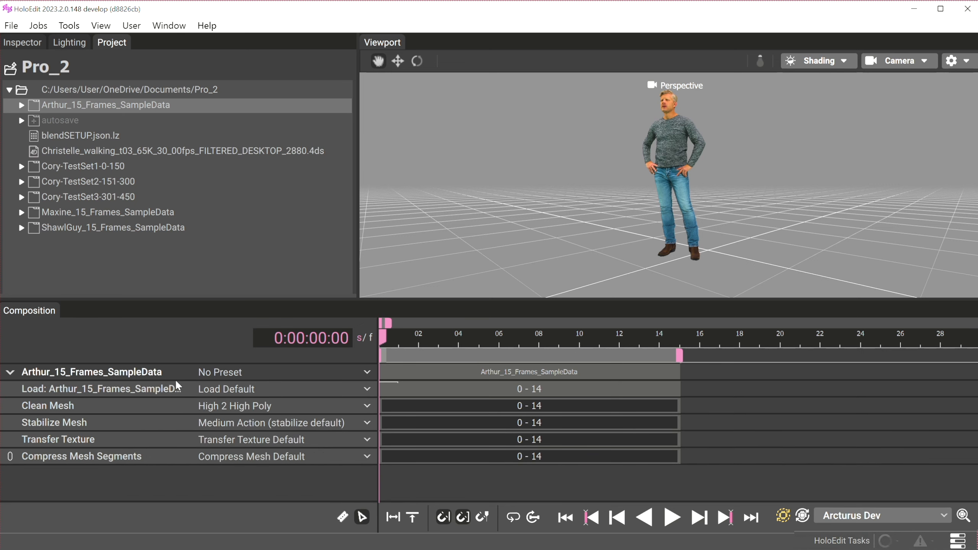
Step: Set the Stabilize Mesh stage preset to Low Action and the Clean Mesh stage preset to High 2 Low Poly
click(292, 423)
click(268, 460)
click(294, 440)
click(277, 407)
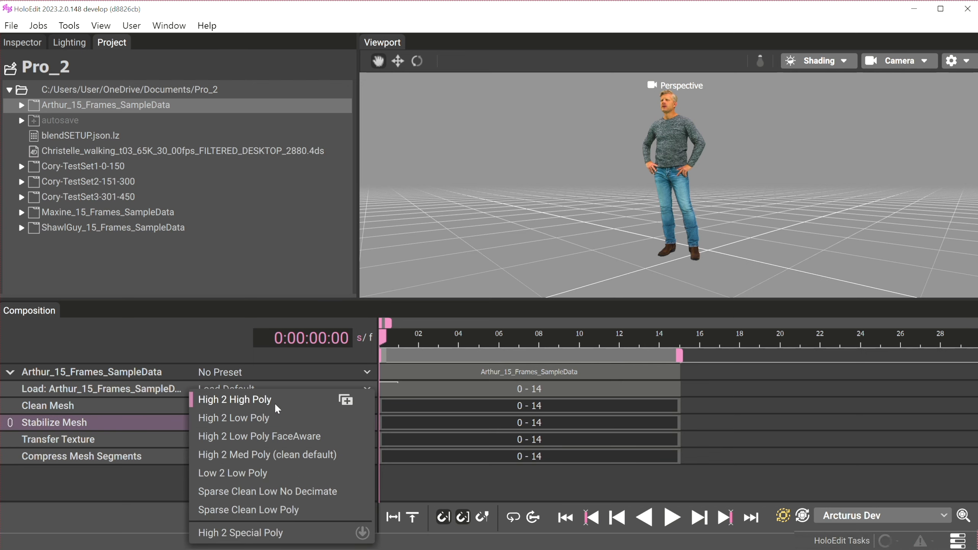
click(256, 422)
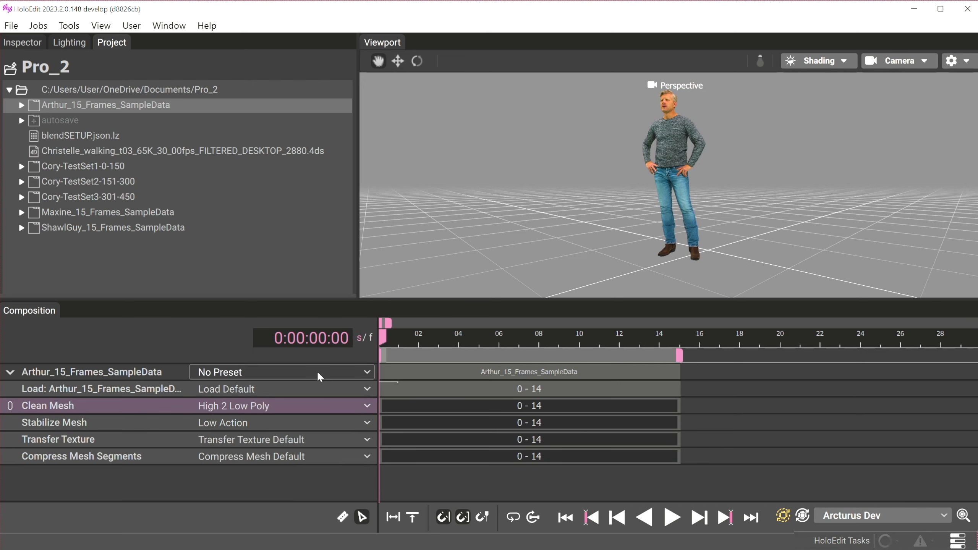
Step: Create a user track preset from the current stages by duplicating No Preset, and name it "High to Low Special"
click(319, 374)
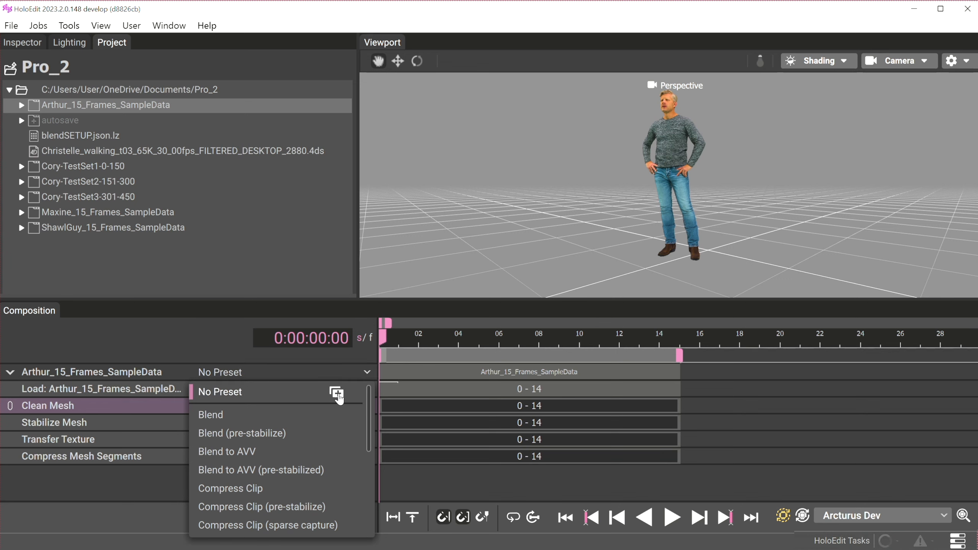
click(339, 395)
scroll(267, 489, down, 5)
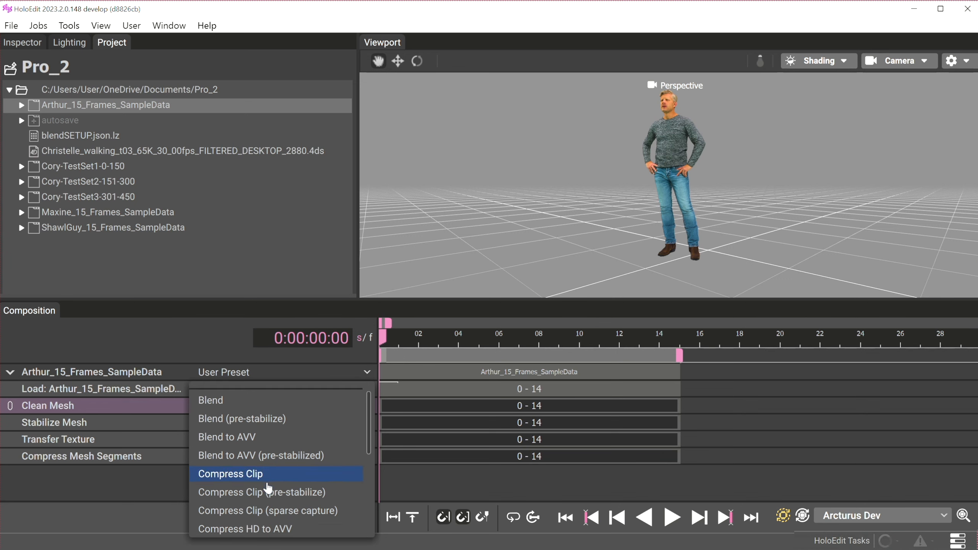
click(303, 512)
text(High to Lo)
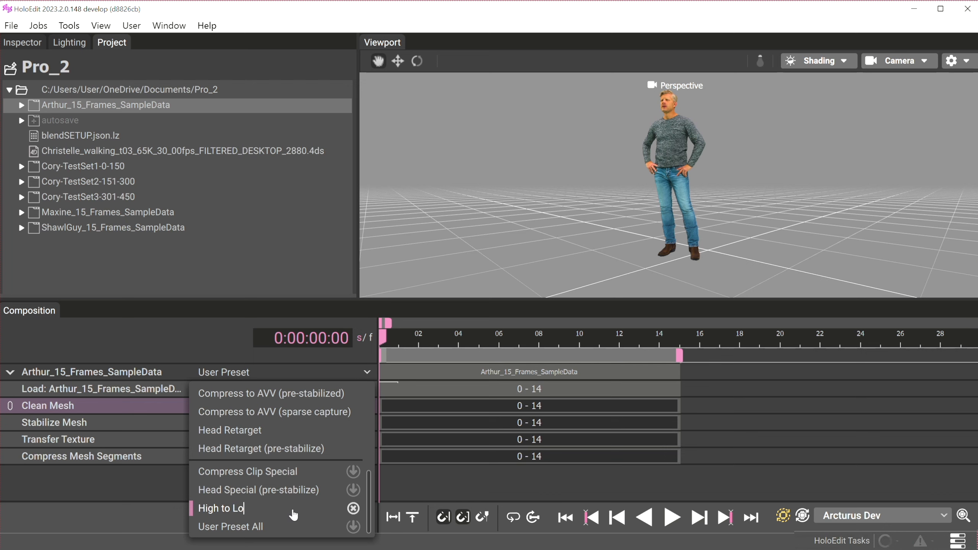
text(w Special)
key(Return)
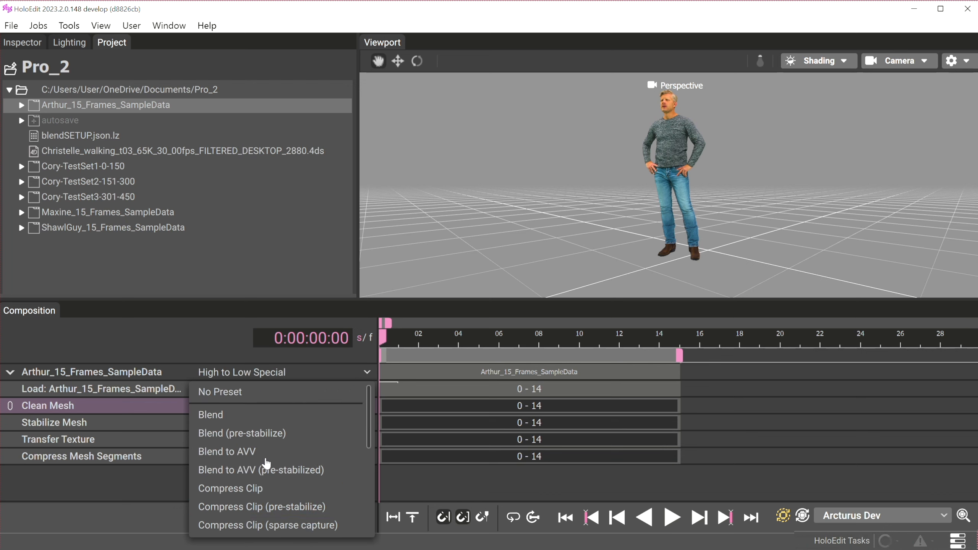
Step: Apply the Compress Clip Special user preset to the track and confirm the stage removal
scroll(270, 452, down, 5)
click(226, 476)
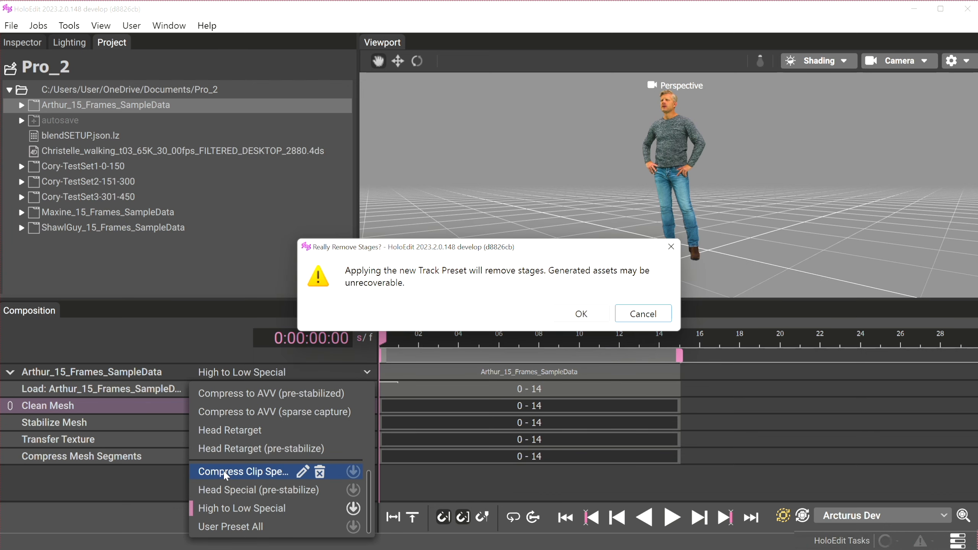
click(581, 314)
Step: Switch the track to the High to Low Special user preset and confirm the stage removal
click(317, 372)
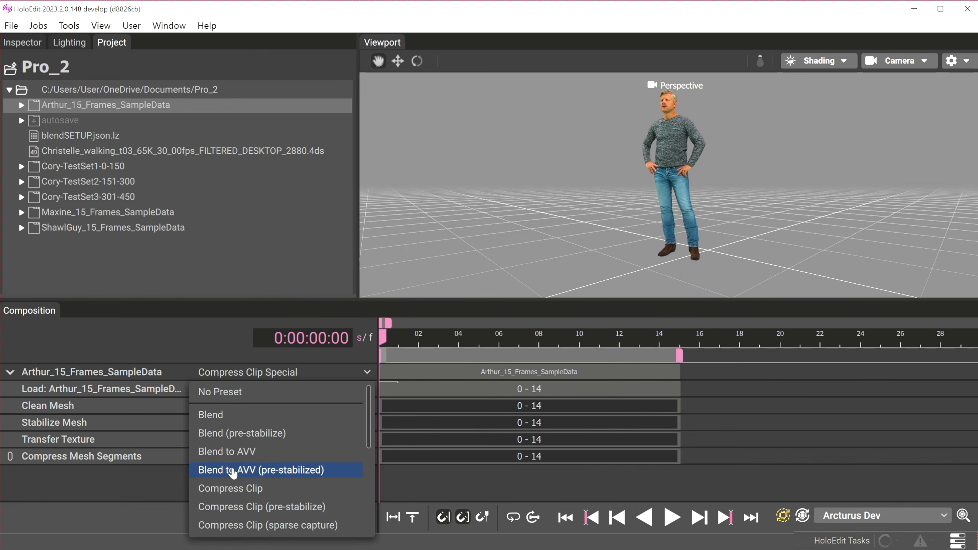
scroll(232, 485, down, 3)
scroll(232, 485, down, 3)
click(223, 508)
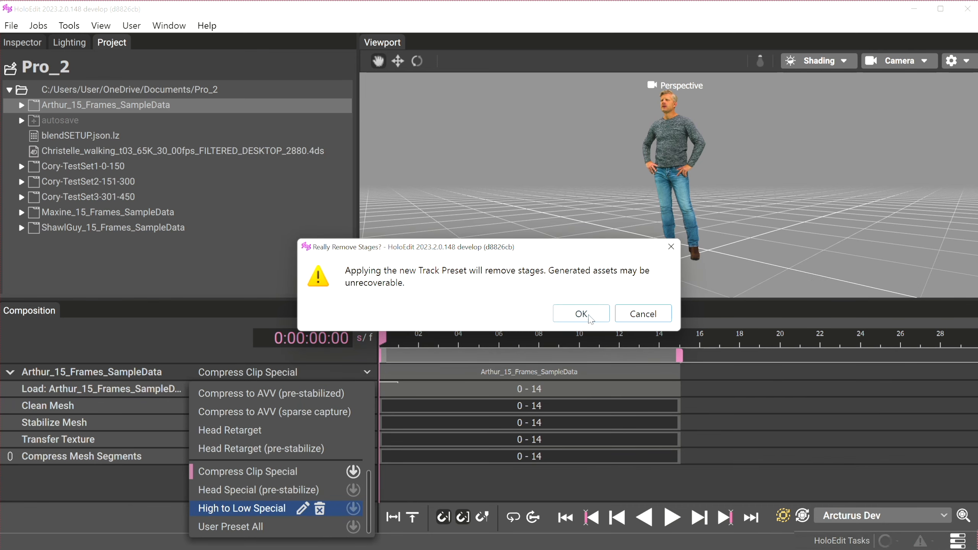
click(582, 313)
Step: Set the stage presets to High 2 Med Poly for Clean Mesh, Medium Action for Stabilize Mesh and Compress Mesh Default for Compress Mesh Segments
click(285, 404)
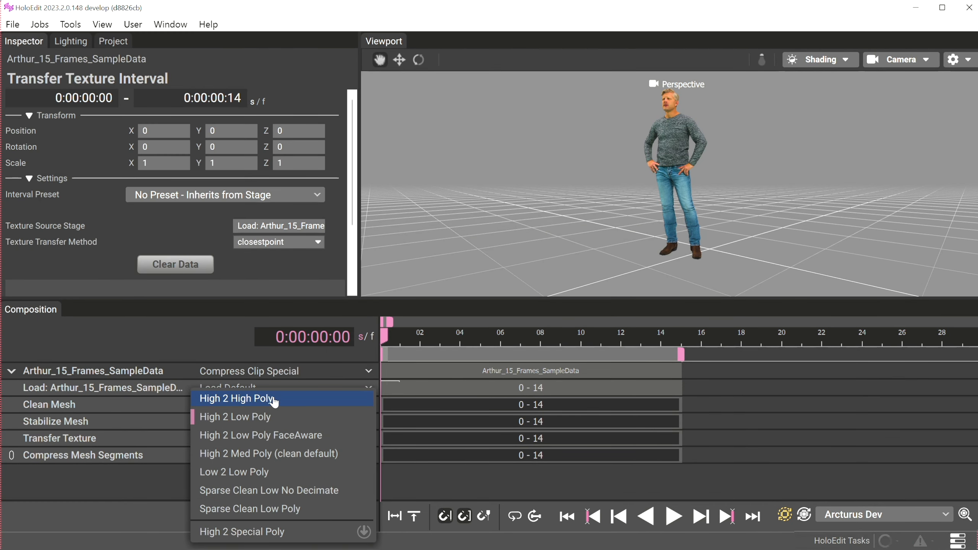
click(261, 458)
click(266, 421)
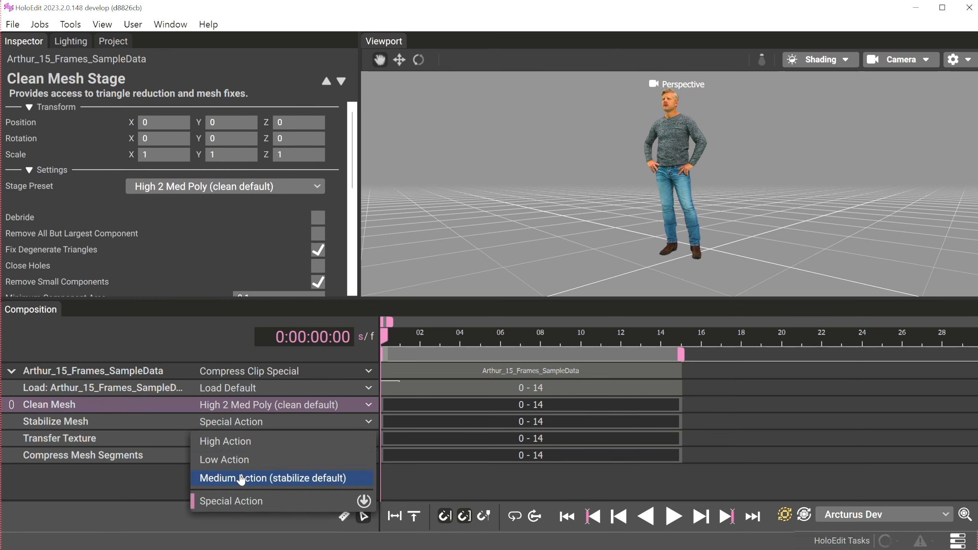
click(270, 478)
click(330, 456)
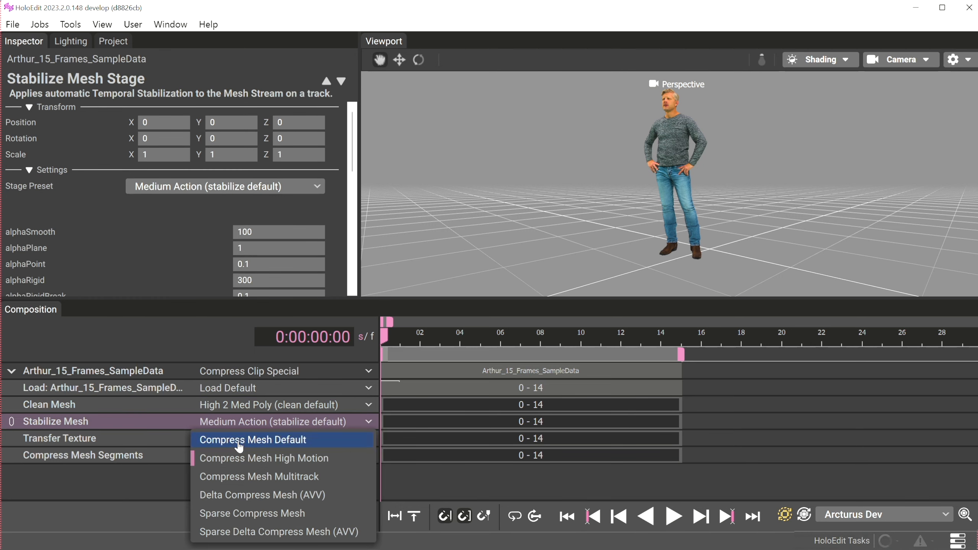
click(209, 440)
Step: Save the modified stage setup to the Compress Clip Special track preset
click(337, 370)
scroll(347, 463, down, 5)
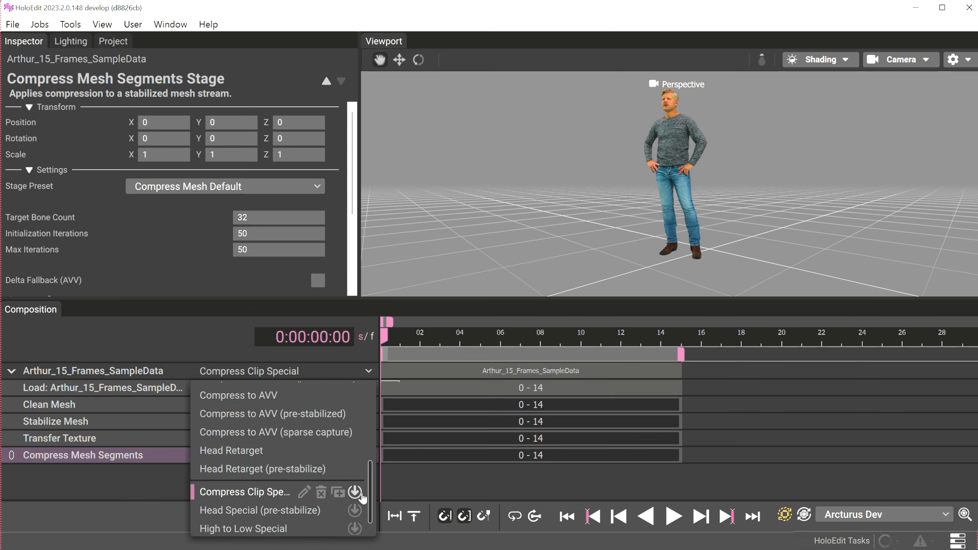
click(684, 268)
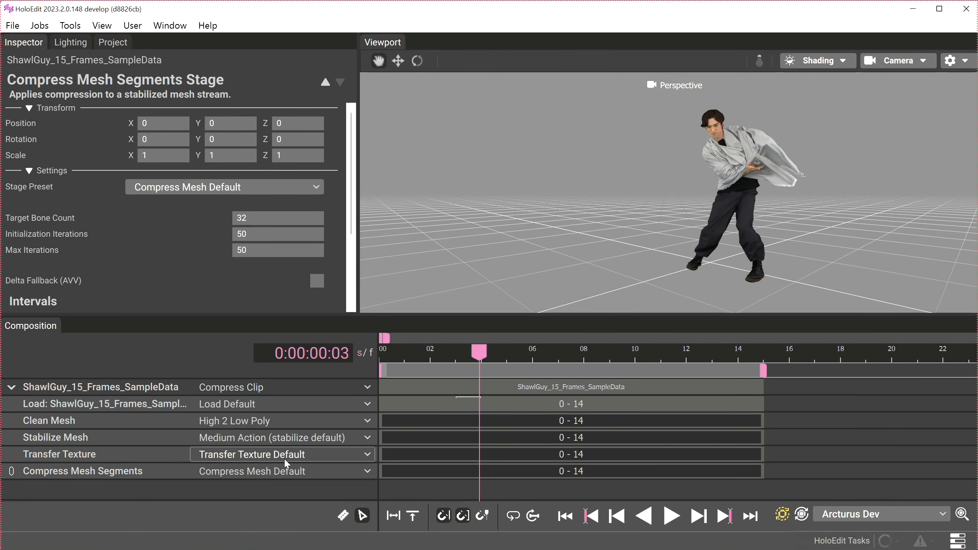
Step: Set the Compress Mesh Segments stage preset on the ShawlGuy_15_Frames_SampleData track to Compress Mesh High Motion
click(288, 478)
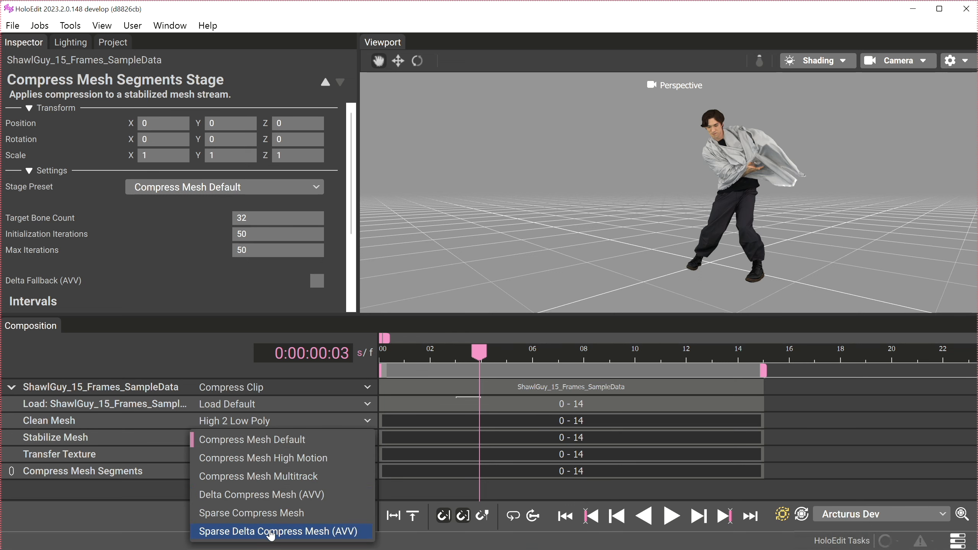
click(262, 460)
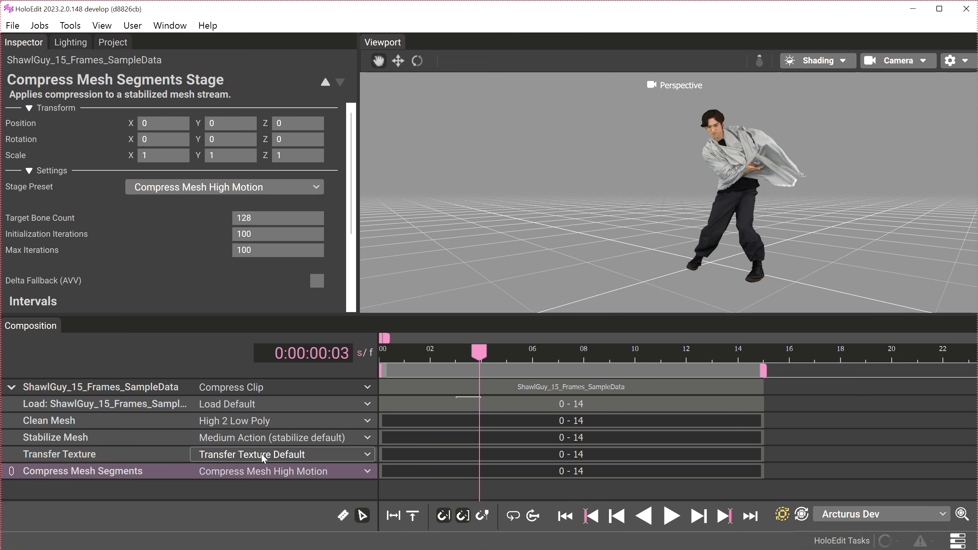
Step: Try Delta Fallback (AVV) and the Compress Mesh High Motion preset on the Compress Mesh Segments interval, and reset the interval preset
click(440, 472)
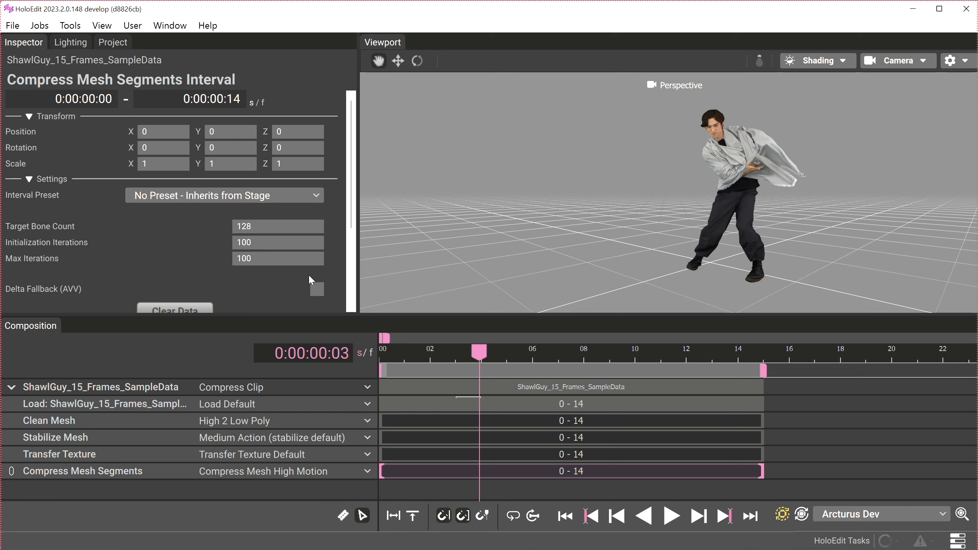
click(315, 291)
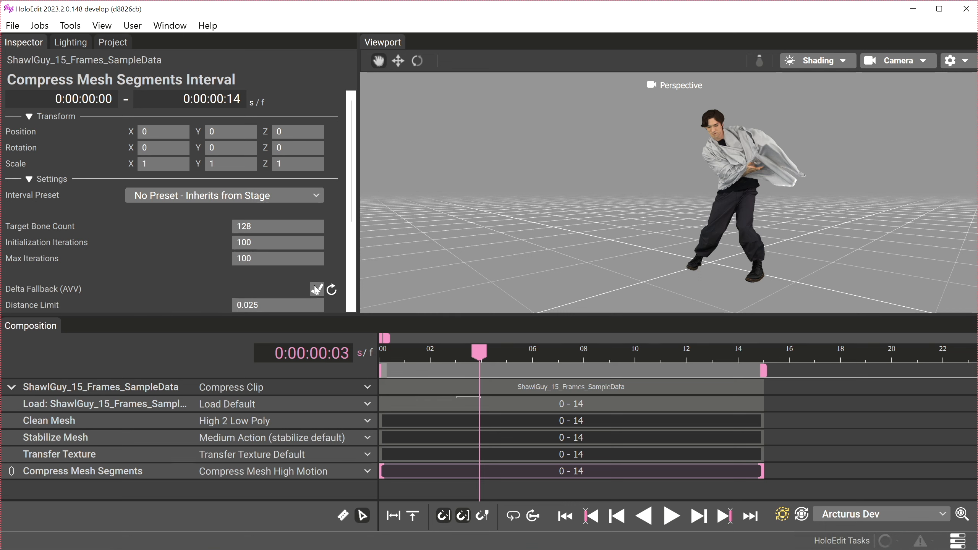
click(265, 196)
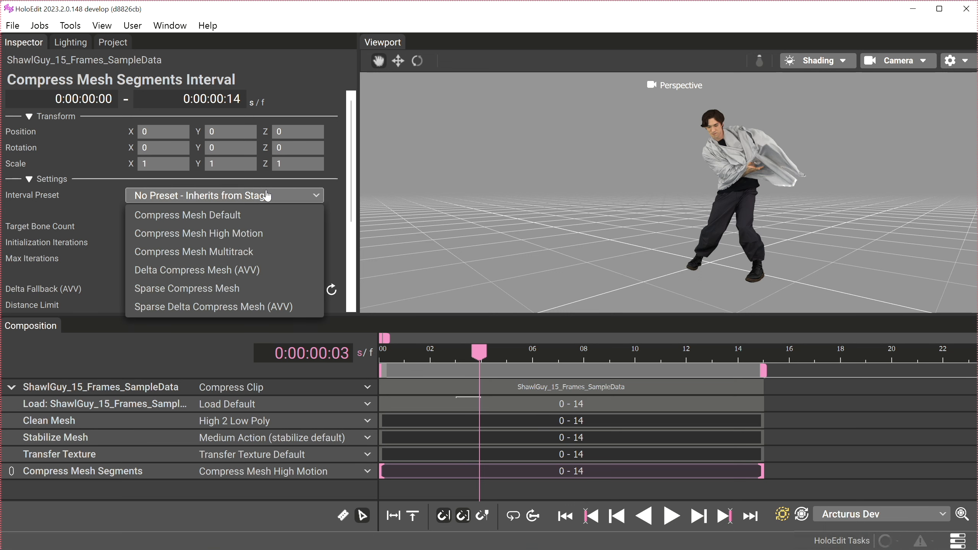
click(257, 232)
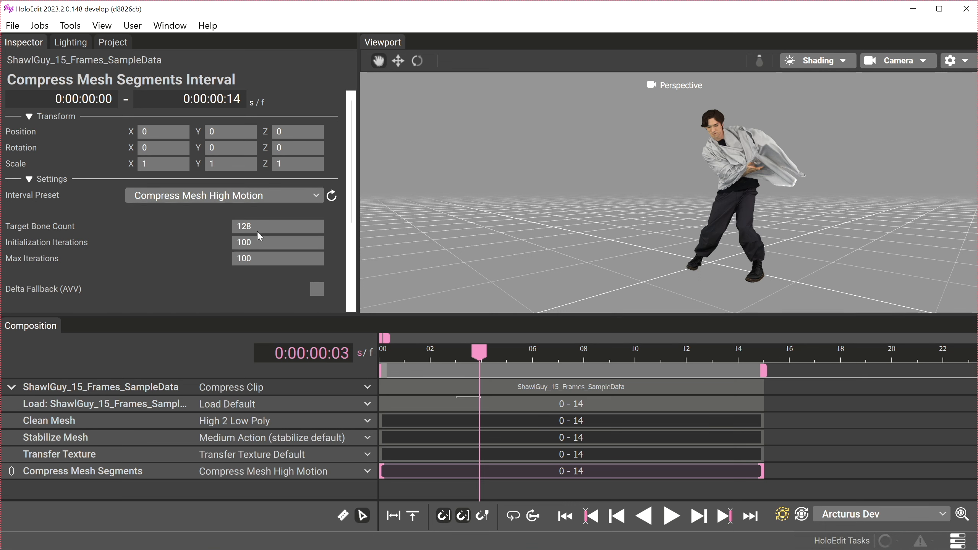
click(332, 196)
Step: Set both Initialization Iterations and Max Iterations of the Compress Mesh Segments stage to 110
click(116, 471)
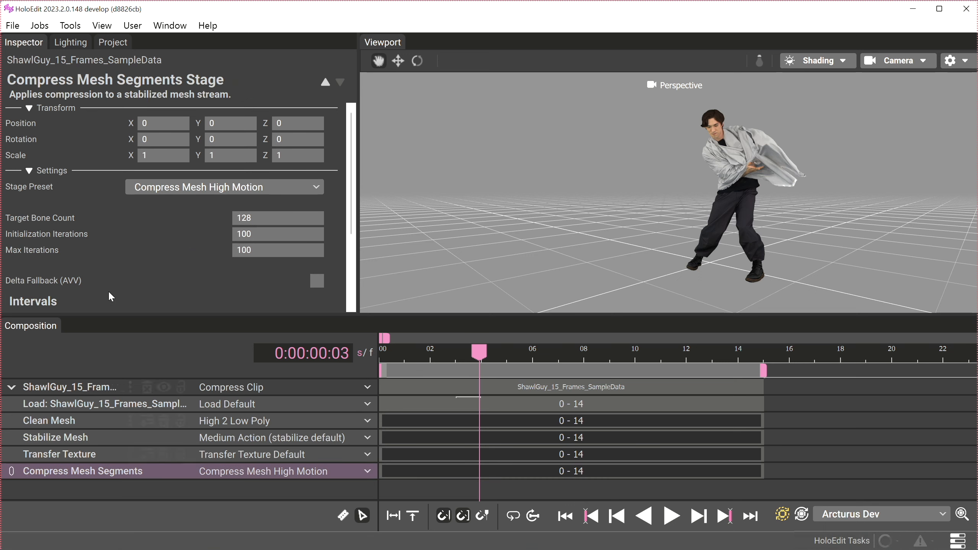
click(255, 234)
text(110)
double_click(244, 250)
text(110)
key(Return)
Step: Duplicate the modified Compress Mesh High Motion stage preset and rename the copy "Special Cloth Motion"
click(250, 188)
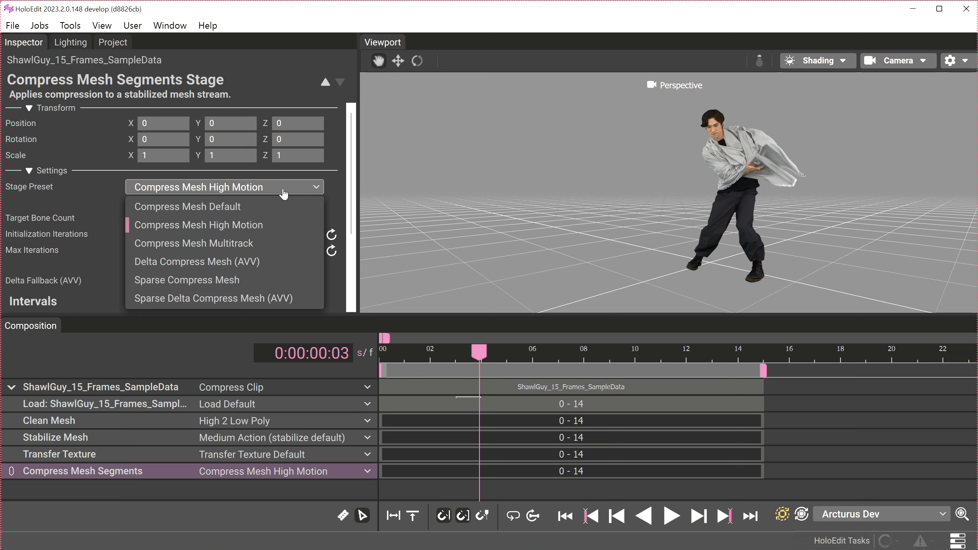
click(295, 227)
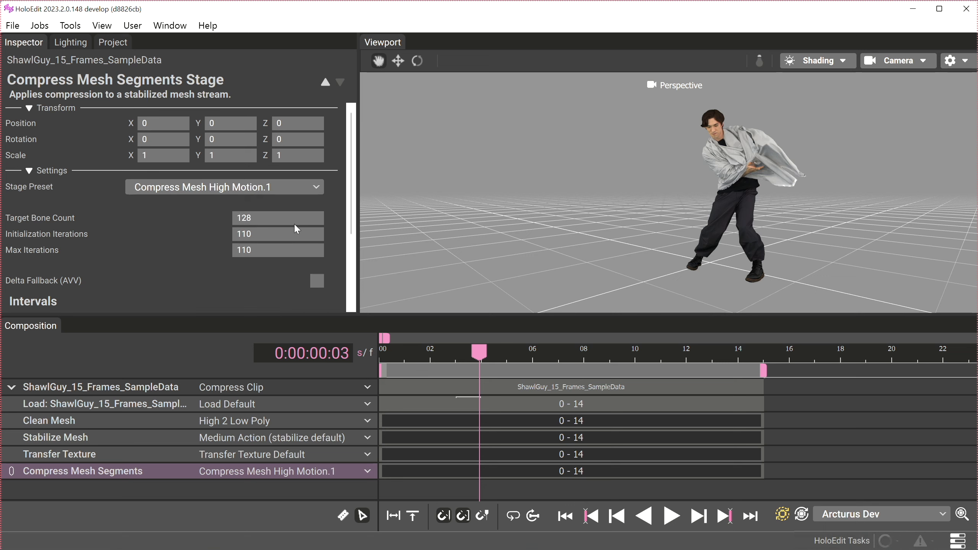
click(270, 188)
click(258, 323)
text(Special Cloth Motion)
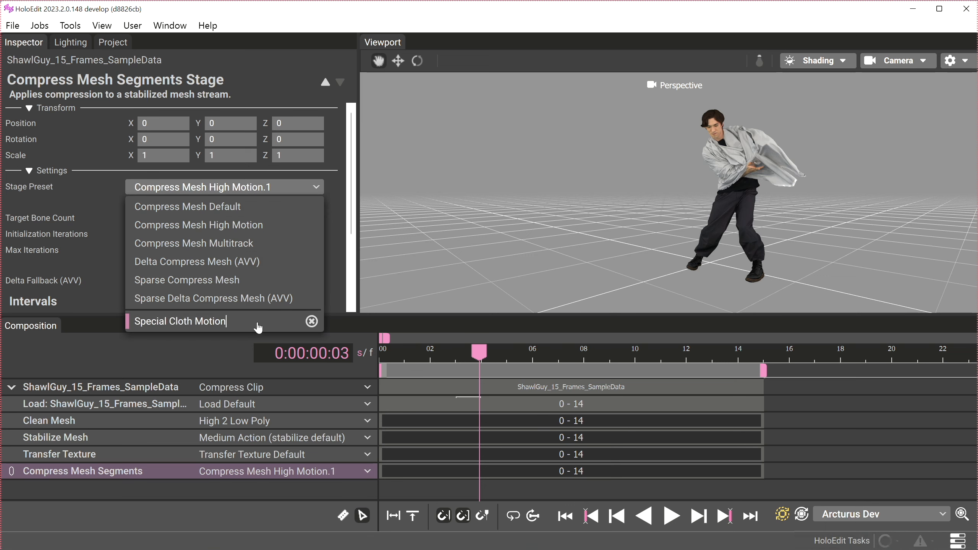
key(Return)
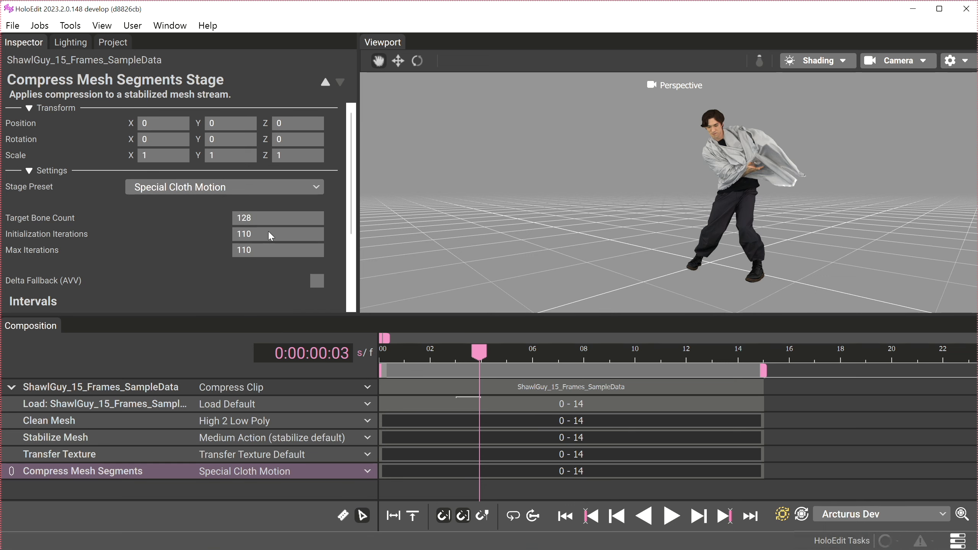
Step: Set the Compress Mesh Segments stage's Target Bone Count to 140 and save the change to the Special Cloth Motion preset
double_click(251, 219)
text(140)
click(224, 187)
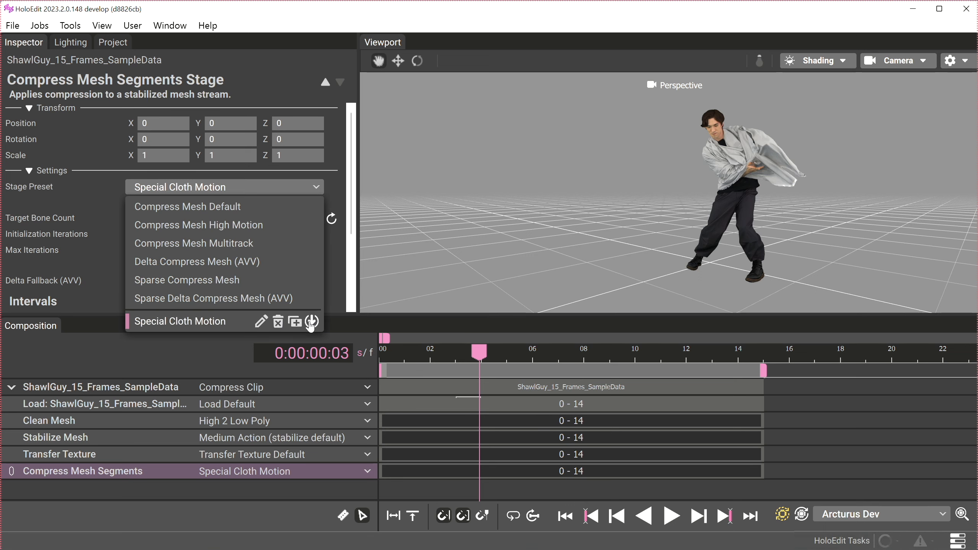
click(312, 321)
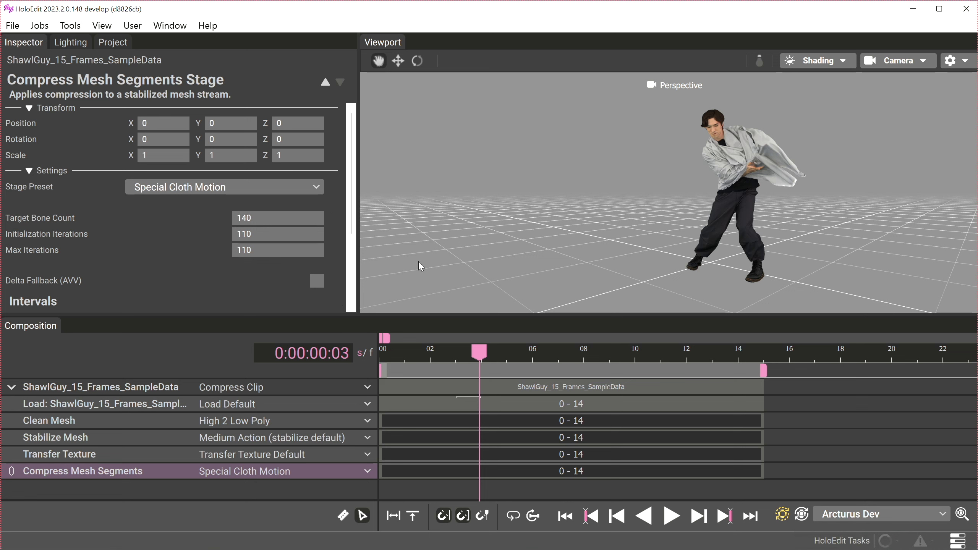
Step: Split the Compress Mesh Segments interval into three intervals covering frames 0–2, 3–10 and 11–14
click(343, 517)
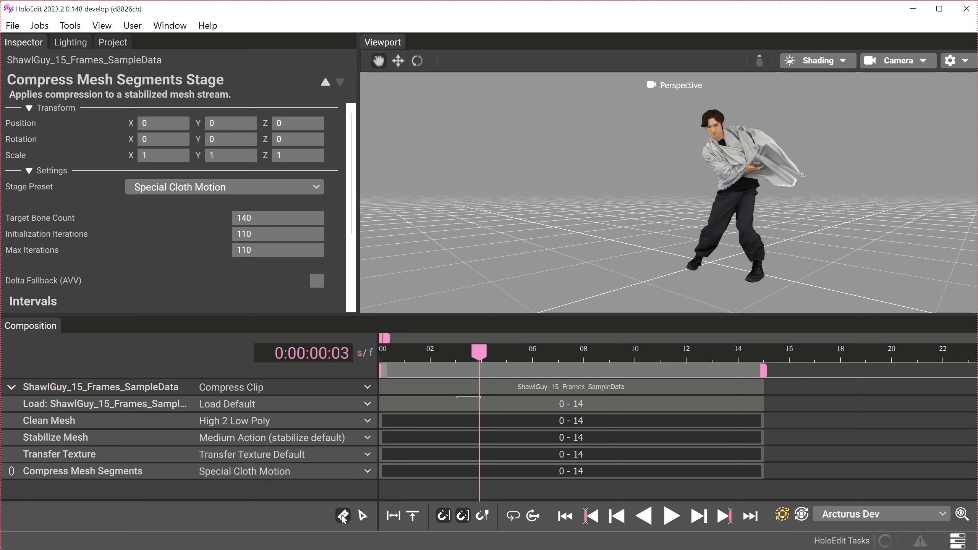
click(455, 471)
click(660, 470)
drag(480, 351, 461, 384)
key(v)
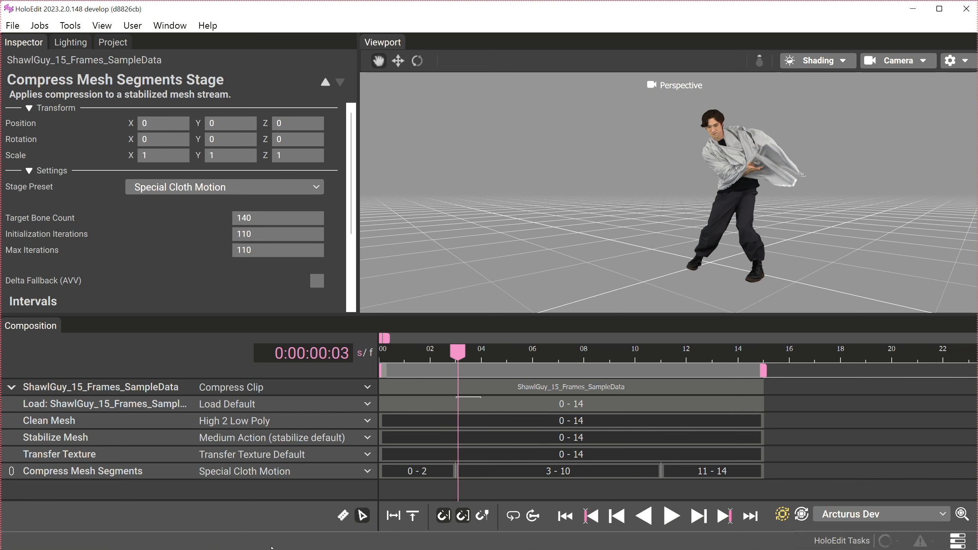
Step: Apply the Compress Mesh High Motion preset to the 3–10 interval of Compress Mesh Segments
click(530, 473)
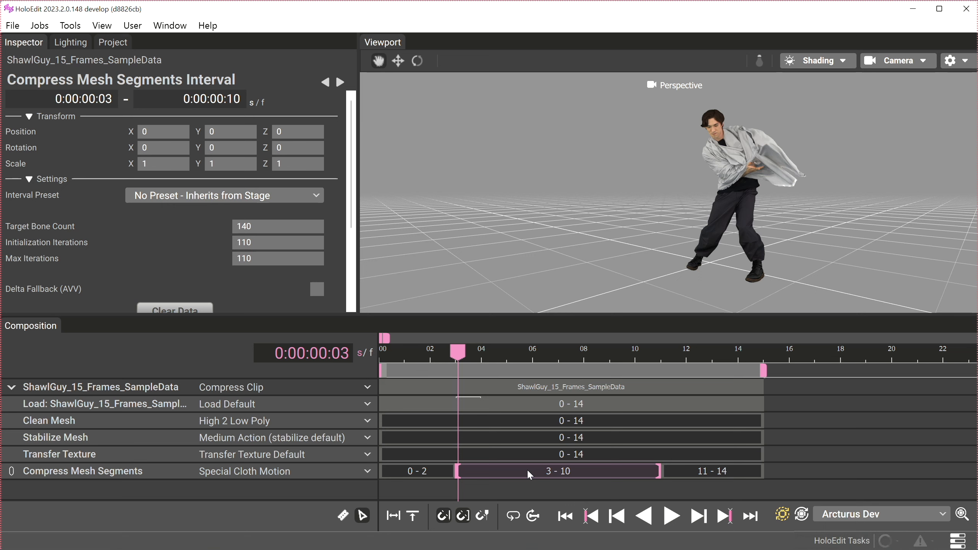
click(236, 196)
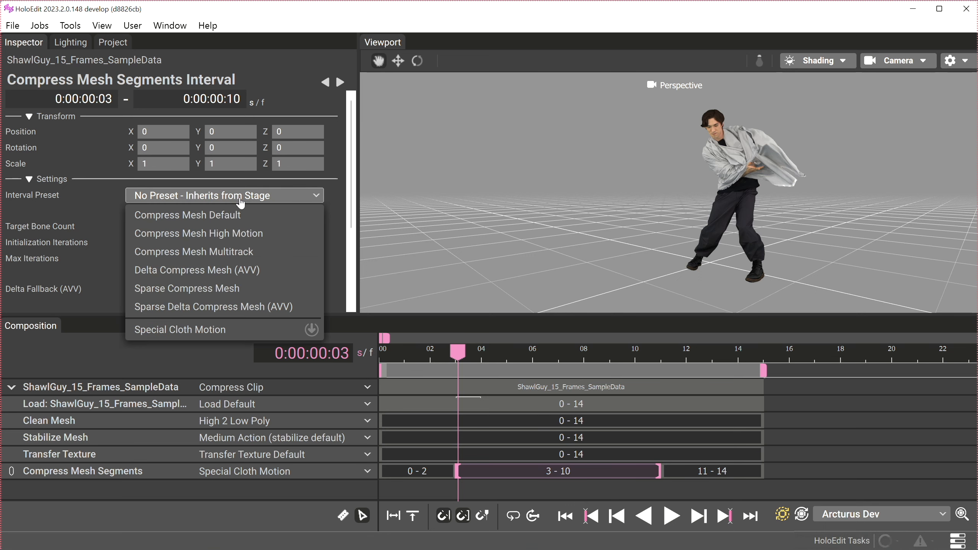
click(237, 239)
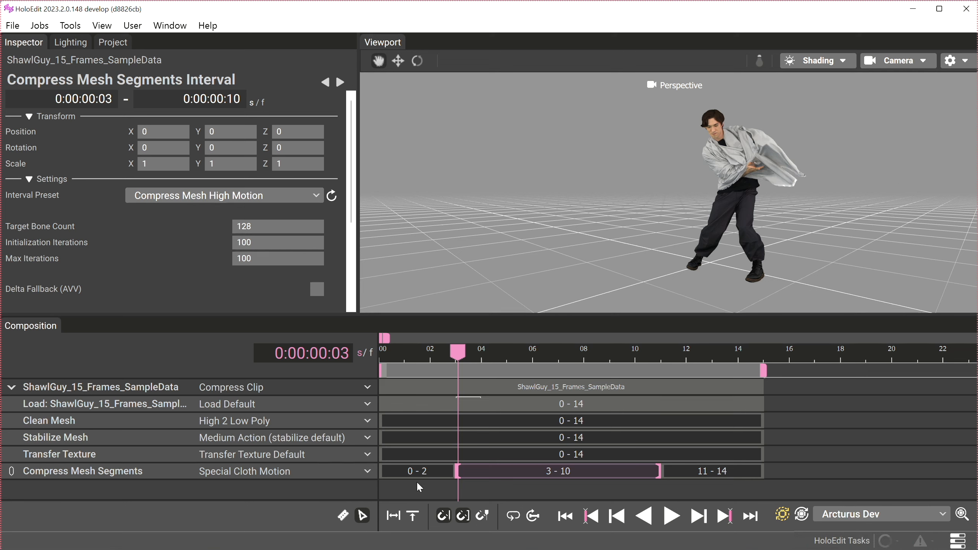
Step: Apply the Special Cloth Motion preset to the 0–2 interval of Compress Mesh Segments and set its Max Iterations to 115
click(427, 470)
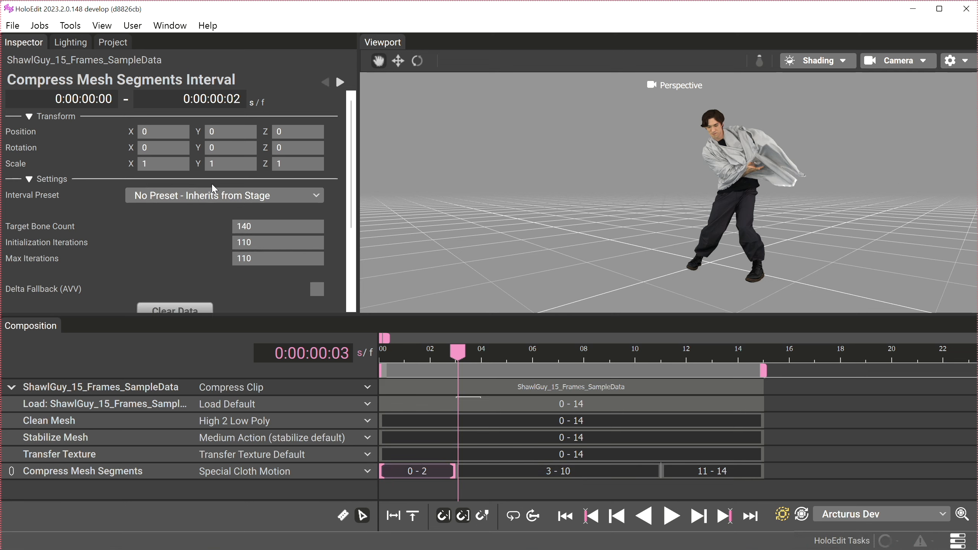
click(214, 196)
click(200, 330)
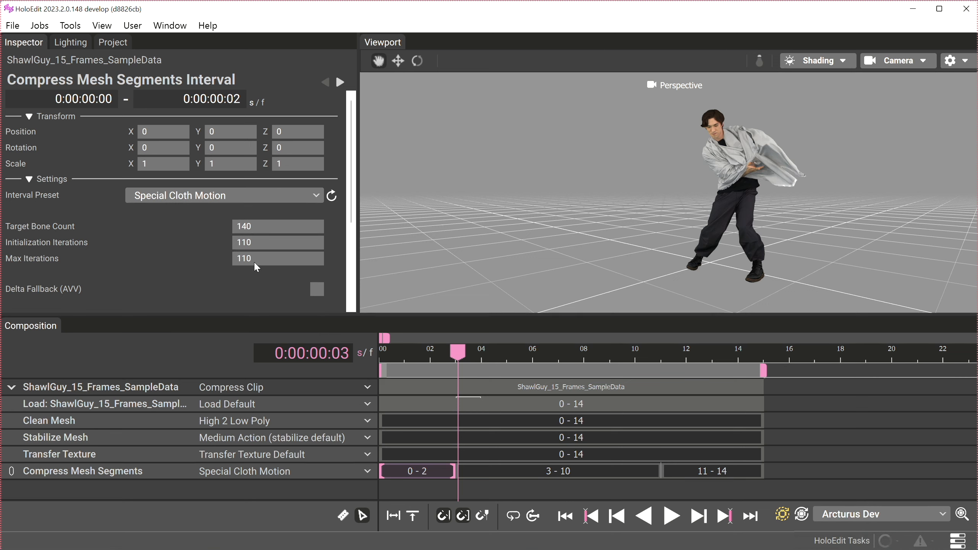
double_click(251, 260)
text(115)
Step: Apply the Special Cloth Motion preset to the 11–14 interval of Compress Mesh Segments and set its Max Iterations to 120
click(703, 471)
click(206, 196)
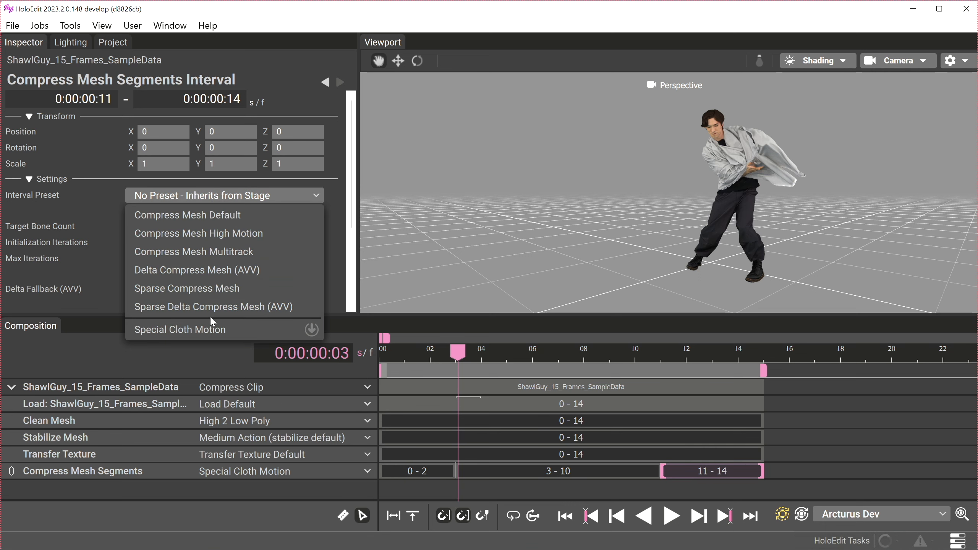
click(208, 329)
double_click(244, 259)
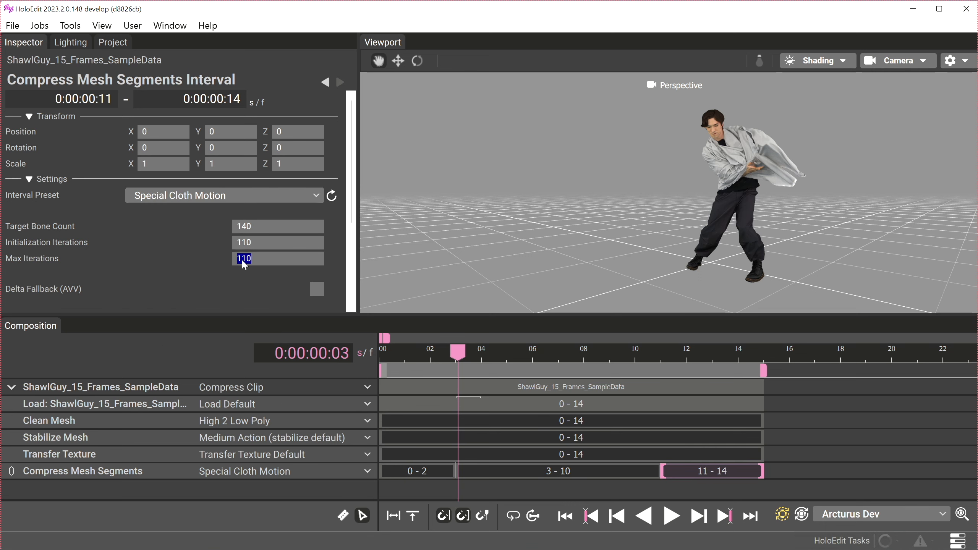
text(11)
Step: Save the 0–2 interval's modified settings to the Special Cloth Motion preset and compare the settings of the stage and its intervals
click(78, 472)
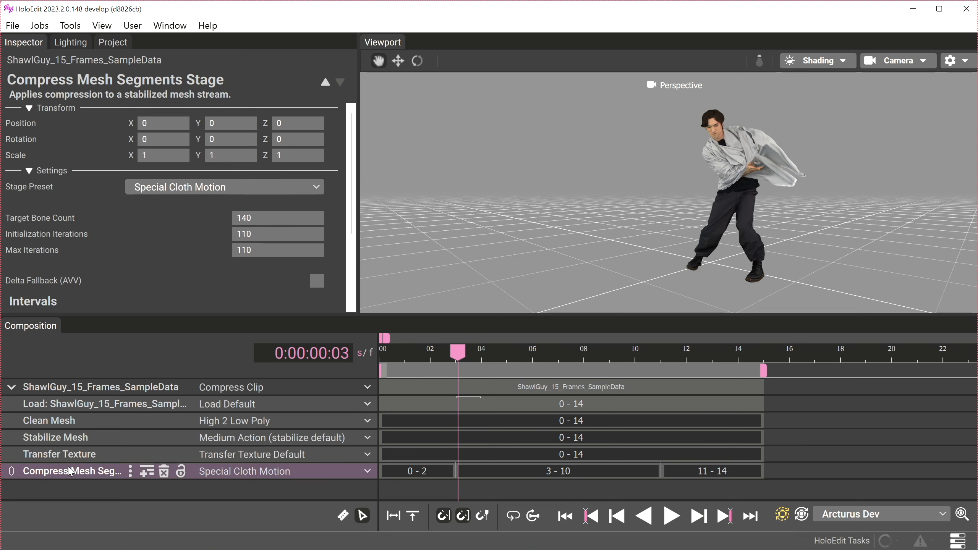
click(400, 472)
click(681, 472)
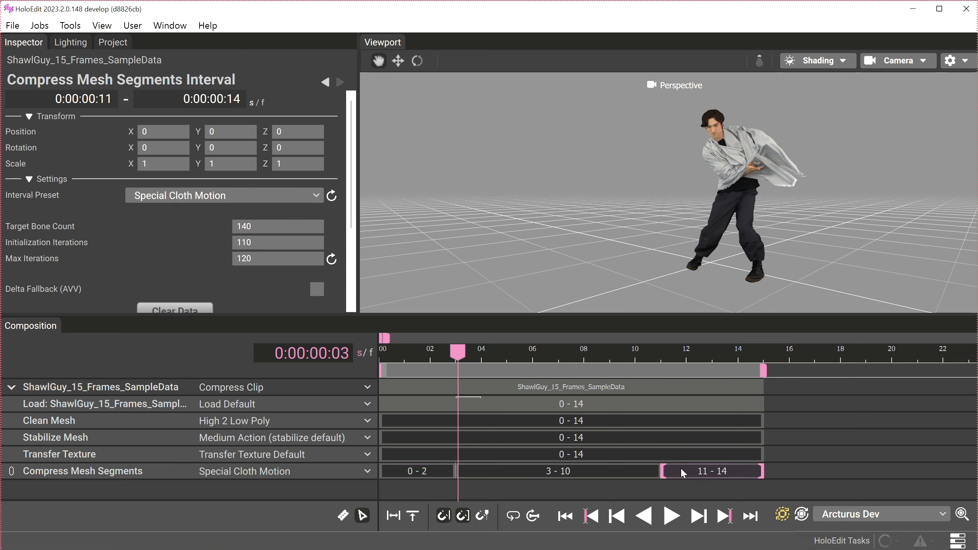
click(387, 469)
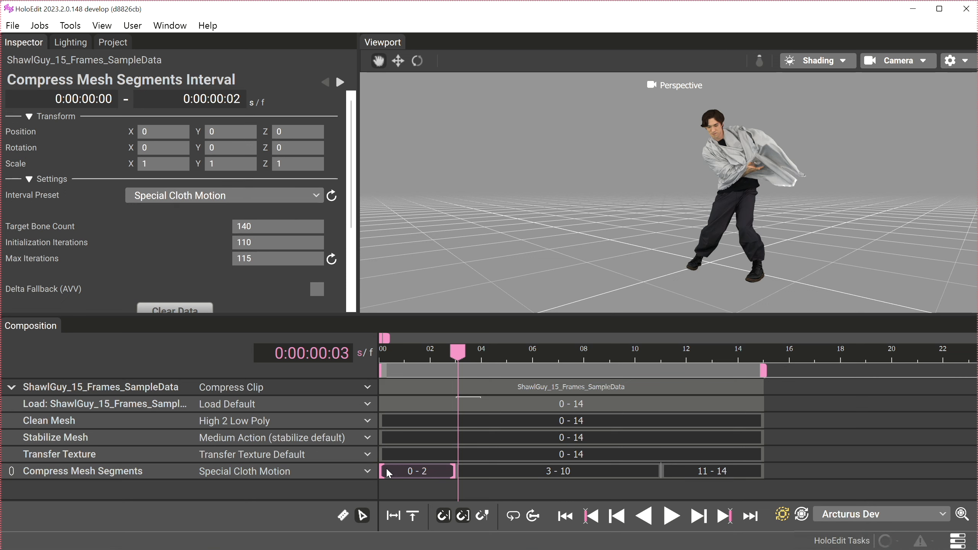
click(247, 196)
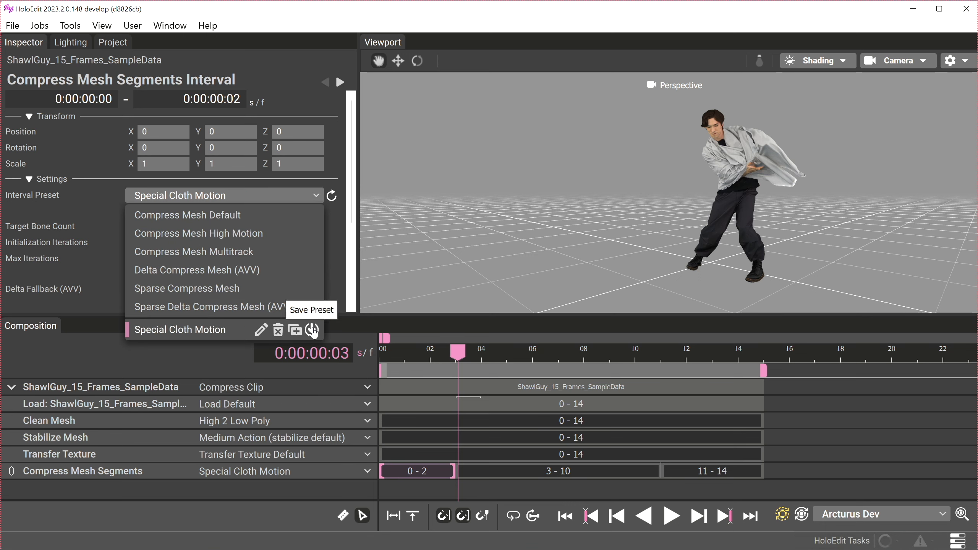
click(687, 473)
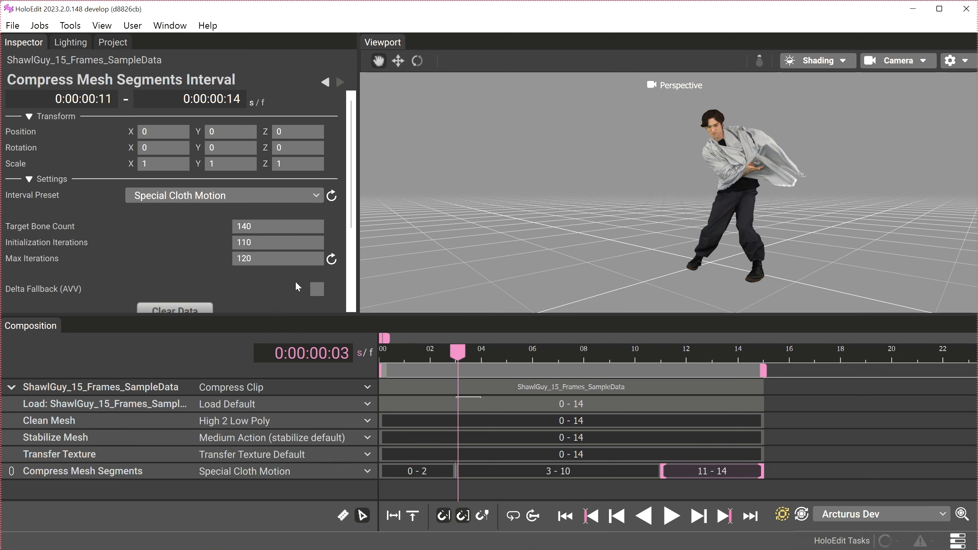
click(59, 472)
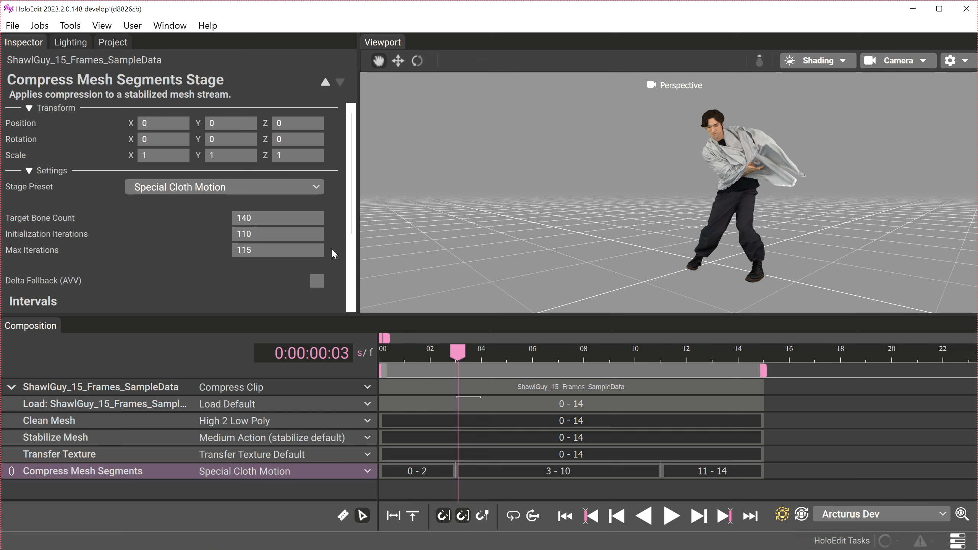
click(408, 472)
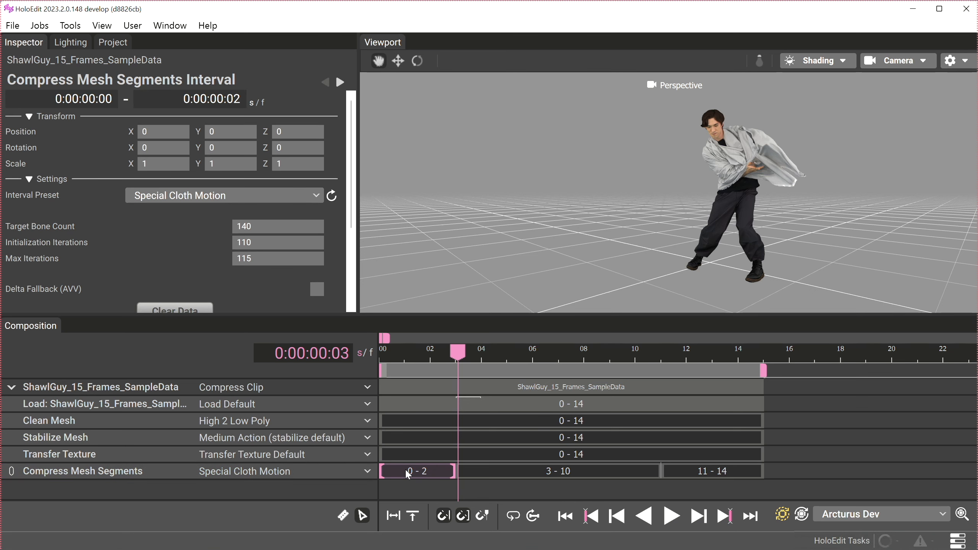
click(717, 477)
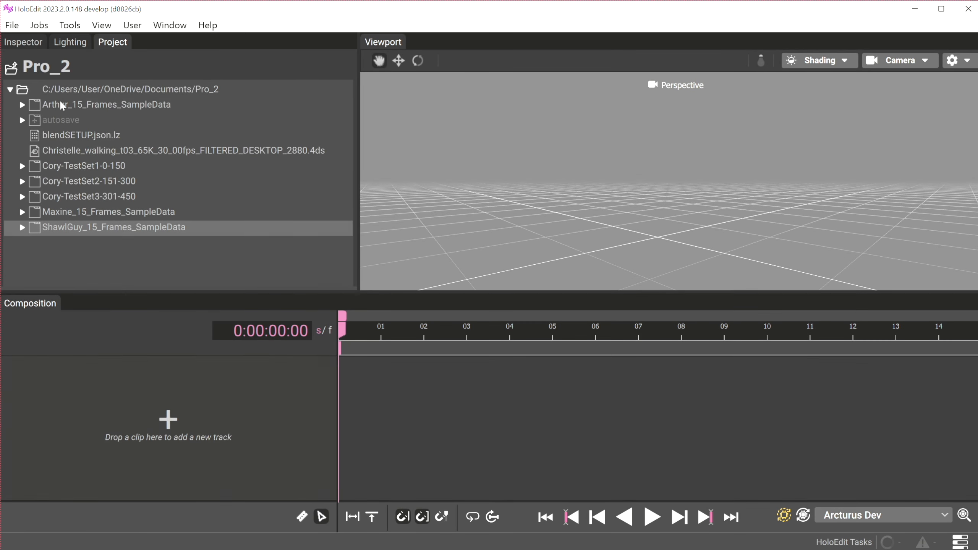
Step: Create a track from the Arthur_15_Frames_SampleData clip and add the same clip to it as a second load stage
drag(61, 106, 60, 399)
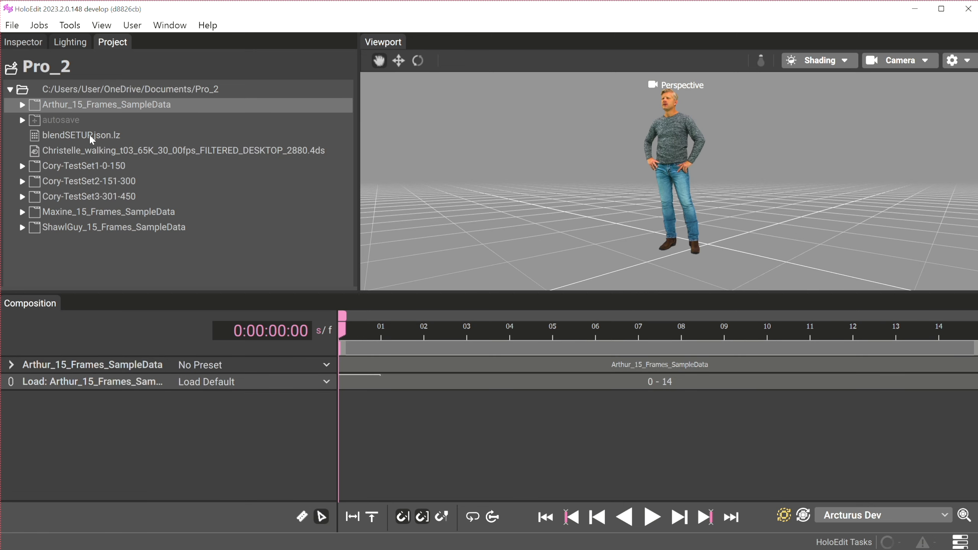
drag(109, 110, 226, 387)
Step: Exclude the Mesh stream from the Arthur track's first load interval and the Texture stream from its second, and collapse the track
click(393, 382)
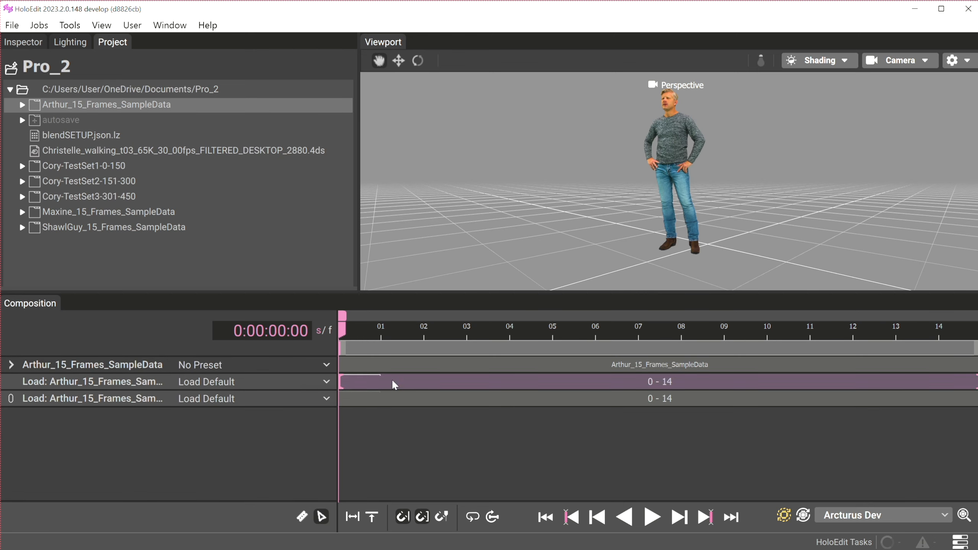
click(24, 41)
click(291, 228)
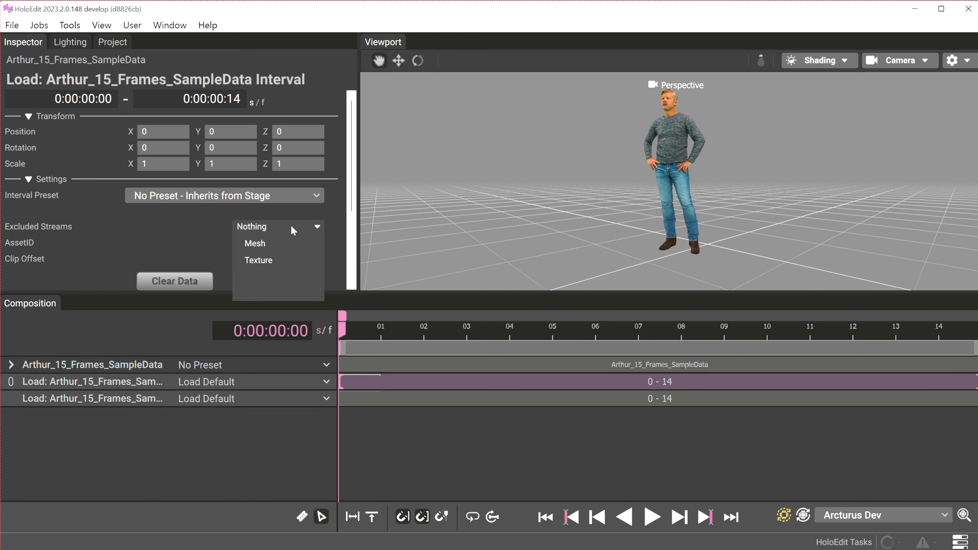
click(256, 244)
click(389, 398)
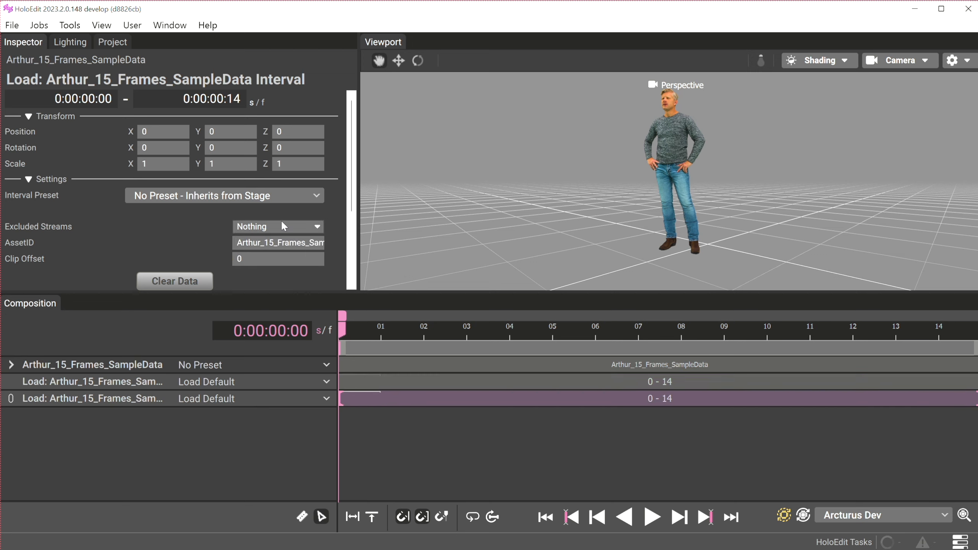
click(278, 228)
click(258, 261)
click(11, 365)
Step: Add the ShawlGuy_15_Frames_SampleData clip as a new track and give it a Stabilize Mesh stage
click(113, 43)
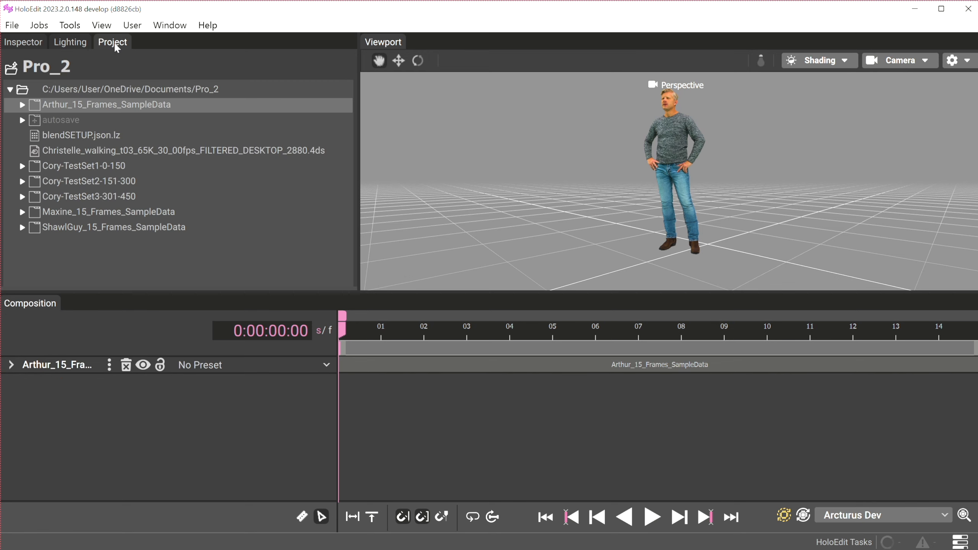
drag(55, 227, 82, 394)
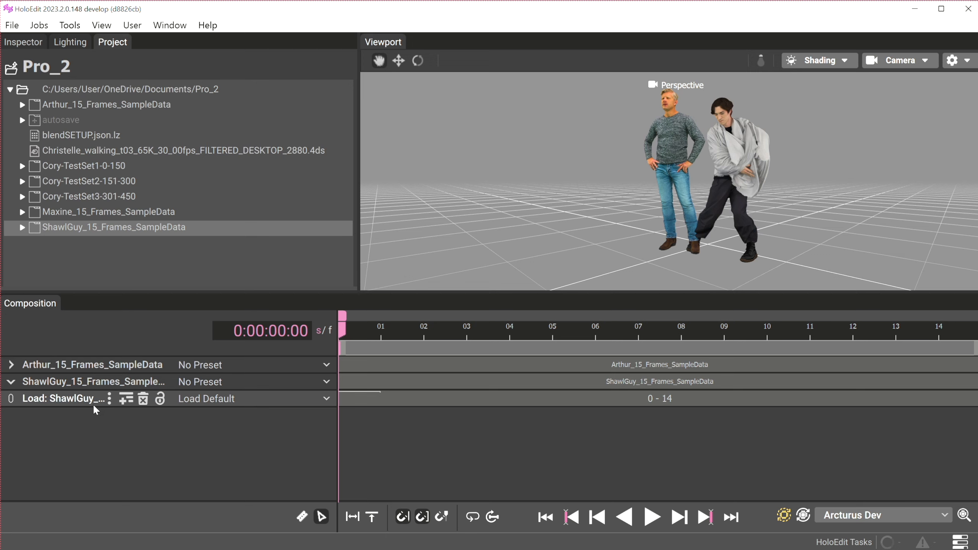
click(125, 399)
mouse_move(162, 423)
click(281, 499)
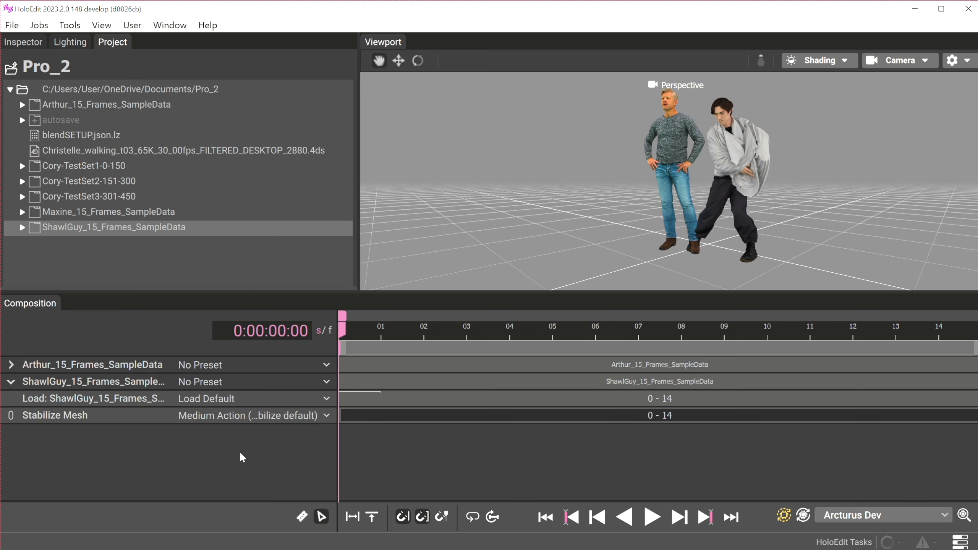
Step: Add Transfer Texture and Compress Mesh Segments stages after Stabilize Mesh on the ShawlGuy track
click(130, 419)
mouse_move(215, 457)
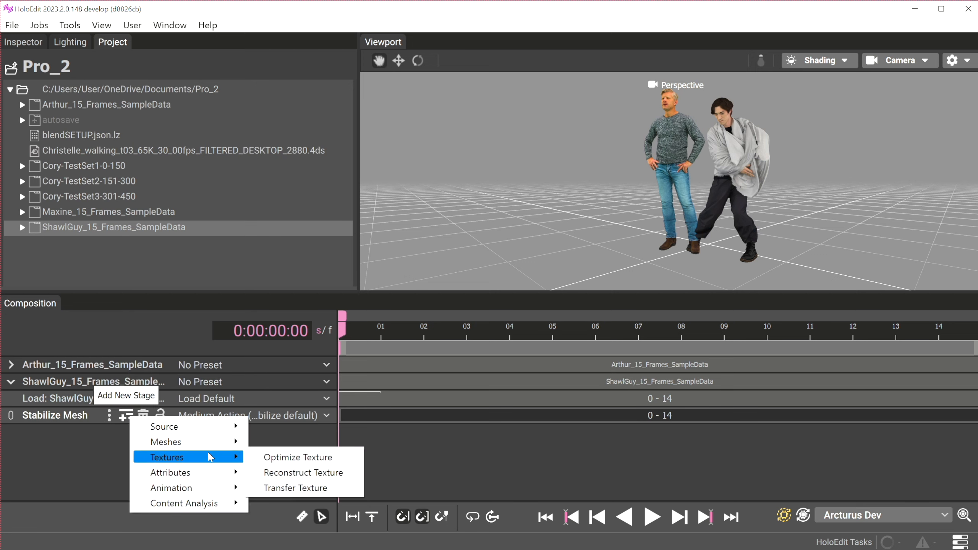
click(295, 490)
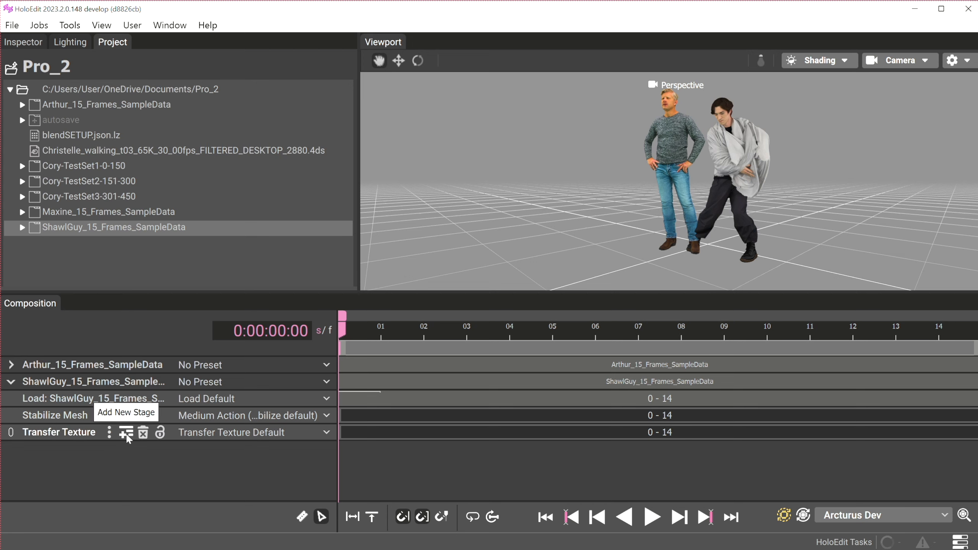
click(127, 433)
mouse_move(162, 460)
click(295, 491)
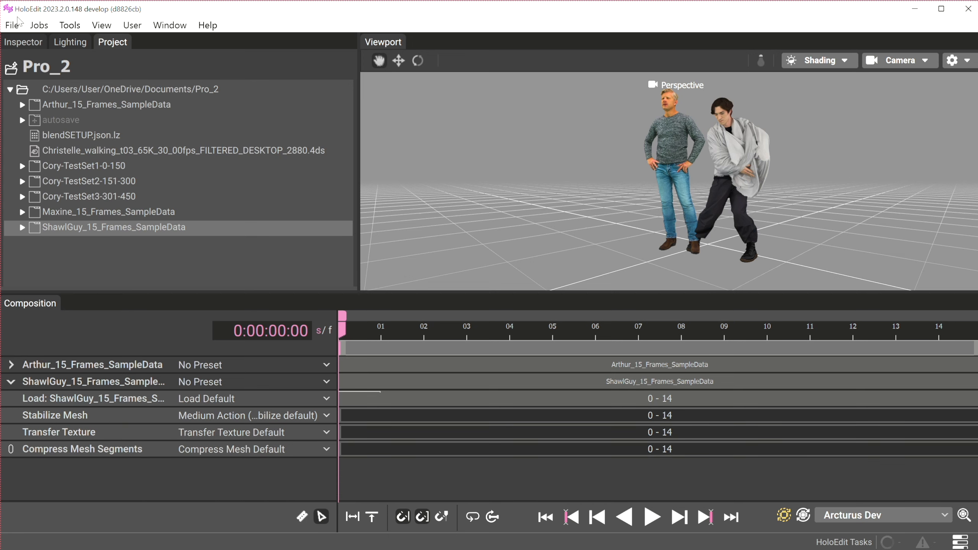
Step: Assign the ShawlGuy track's load stage as the Texture Source Stage of its Transfer Texture stage
click(14, 44)
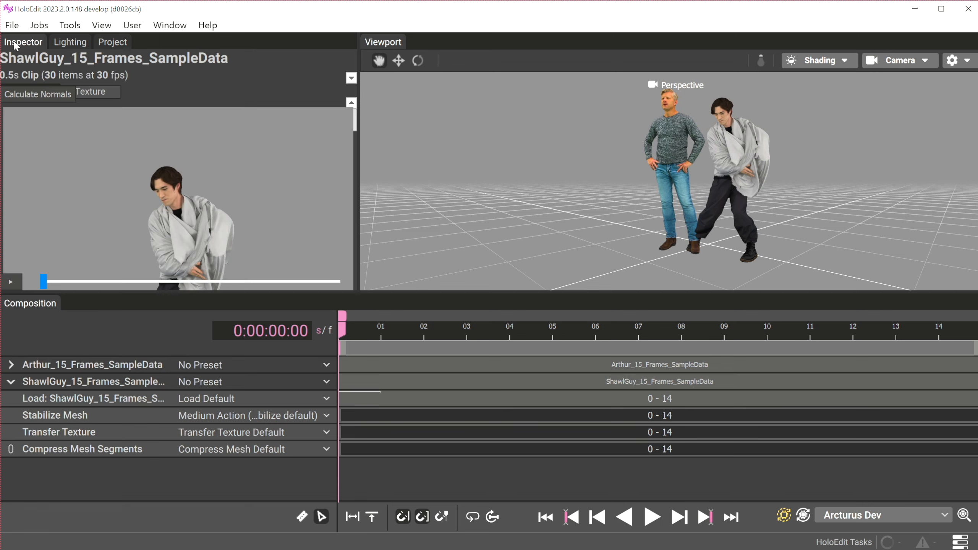
click(25, 435)
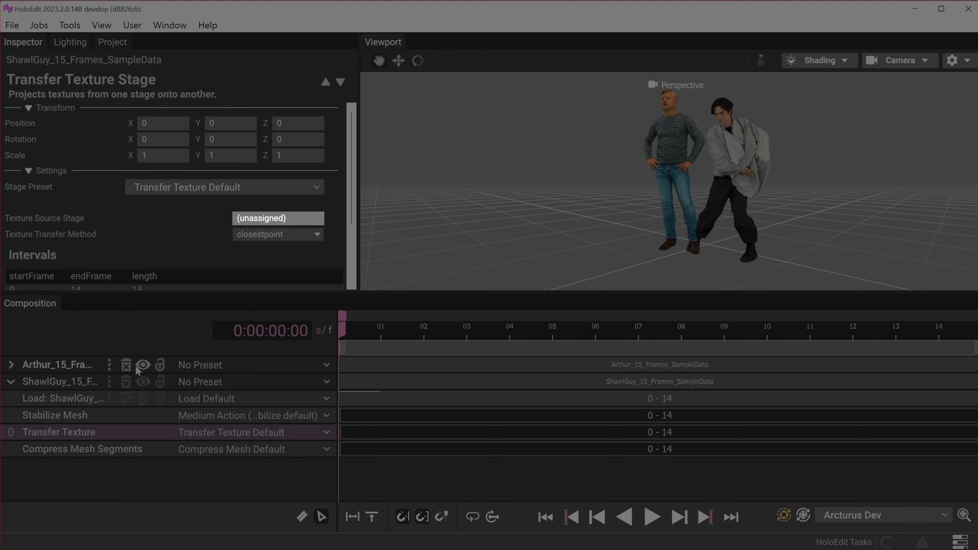
drag(69, 406, 272, 219)
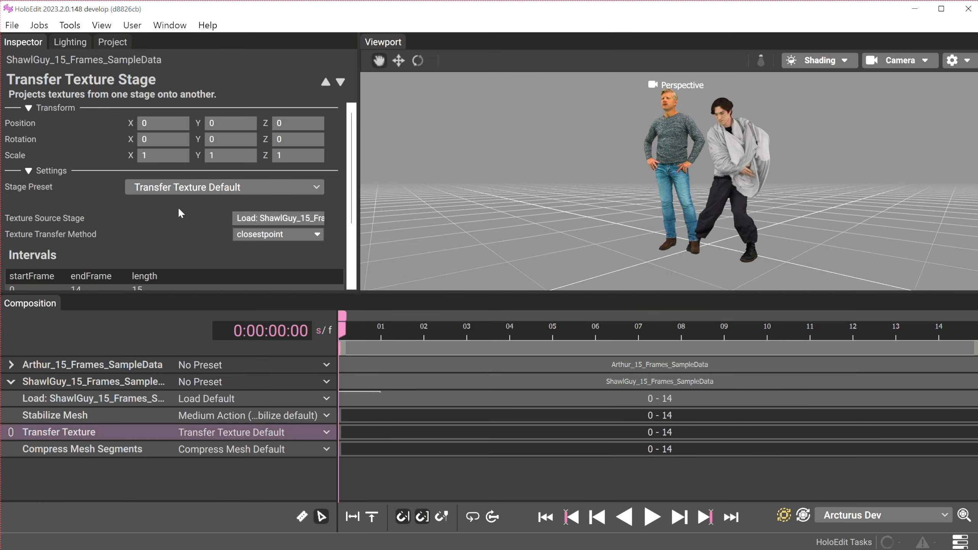
Step: Collapse the ShawlGuy track, expand the Arthur track and apply the Compress Clip track preset to it
click(10, 382)
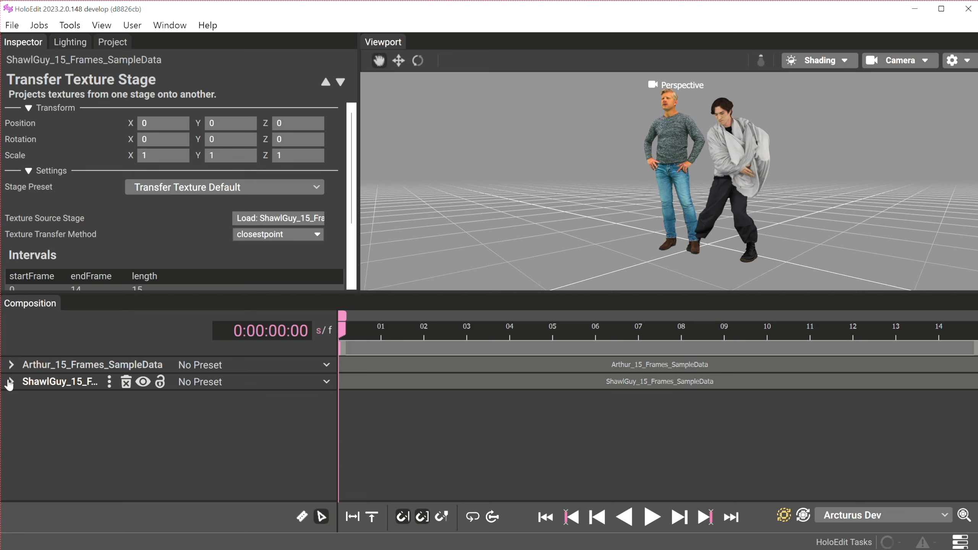
click(11, 365)
click(256, 365)
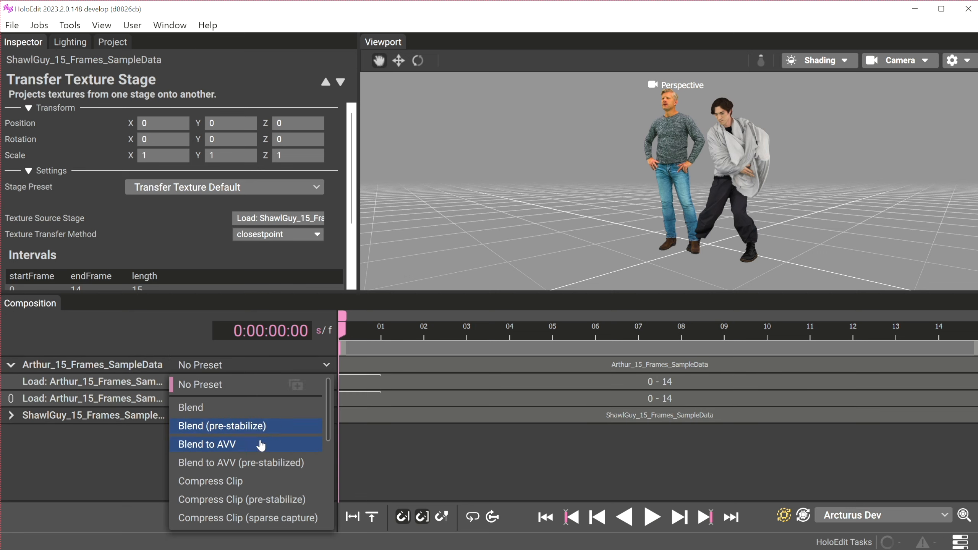
click(240, 482)
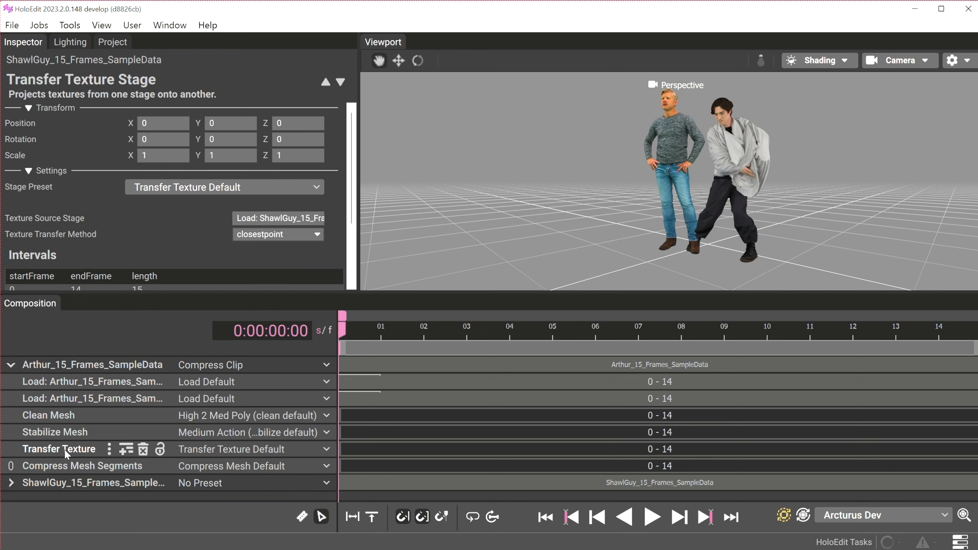
Step: Examine the Arthur track's Transfer Texture source stage and the Excluded Streams settings of its two load intervals
click(40, 451)
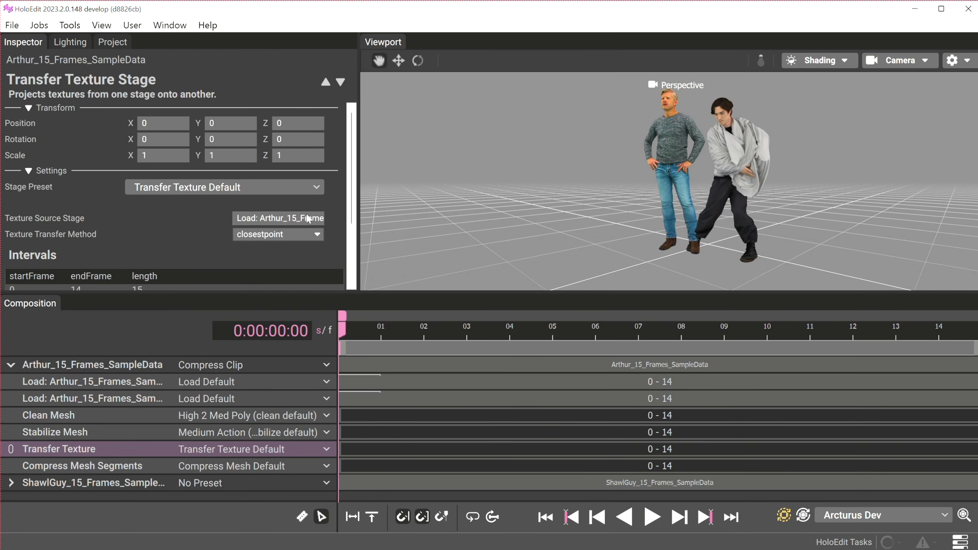
click(436, 385)
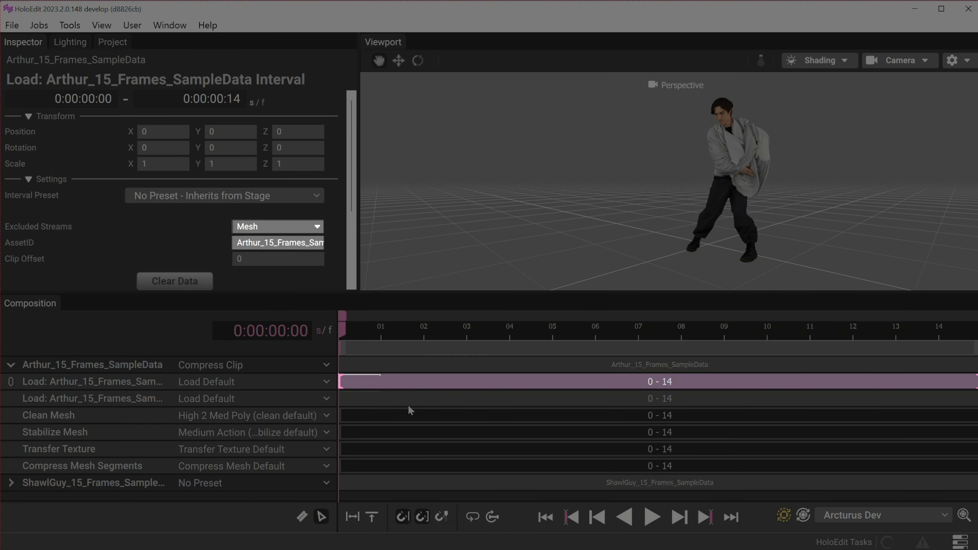
click(410, 399)
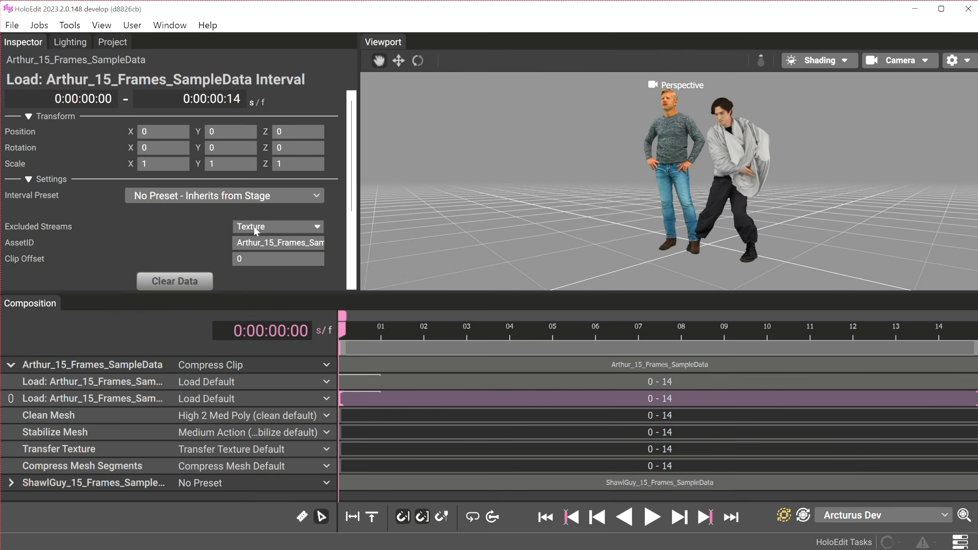
Step: Delete the Arthur track and add the ShawlGuy_15_Frames_SampleData clip as a new track in the emptied composition
click(126, 365)
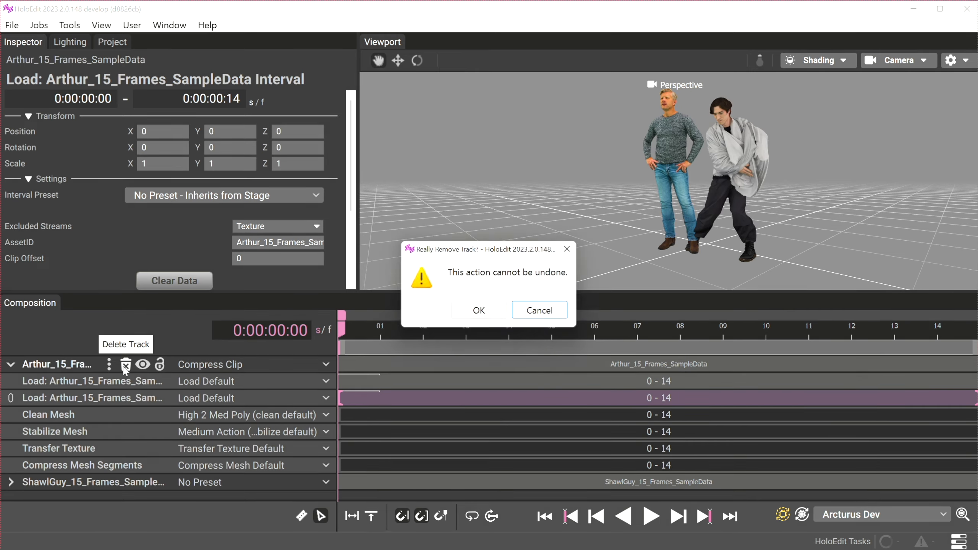
click(464, 316)
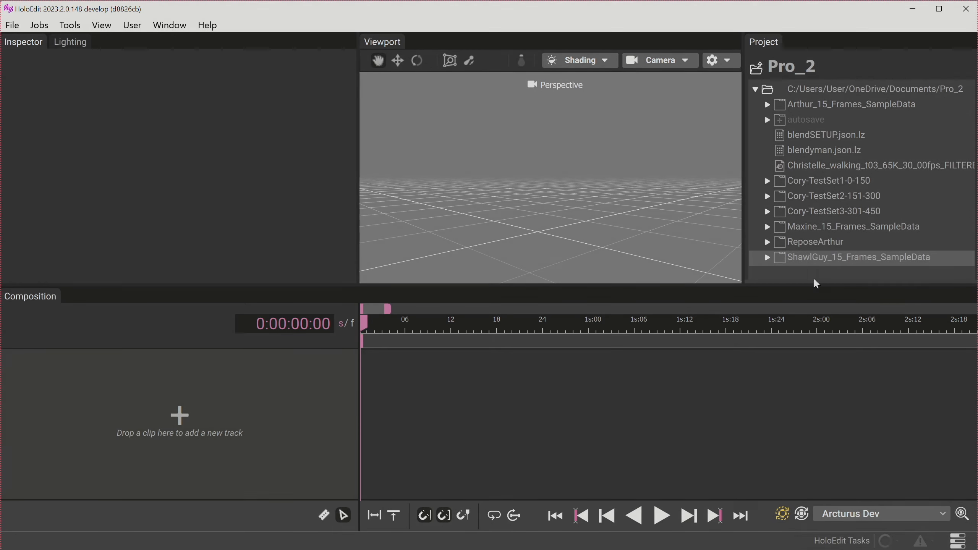
drag(792, 264, 119, 365)
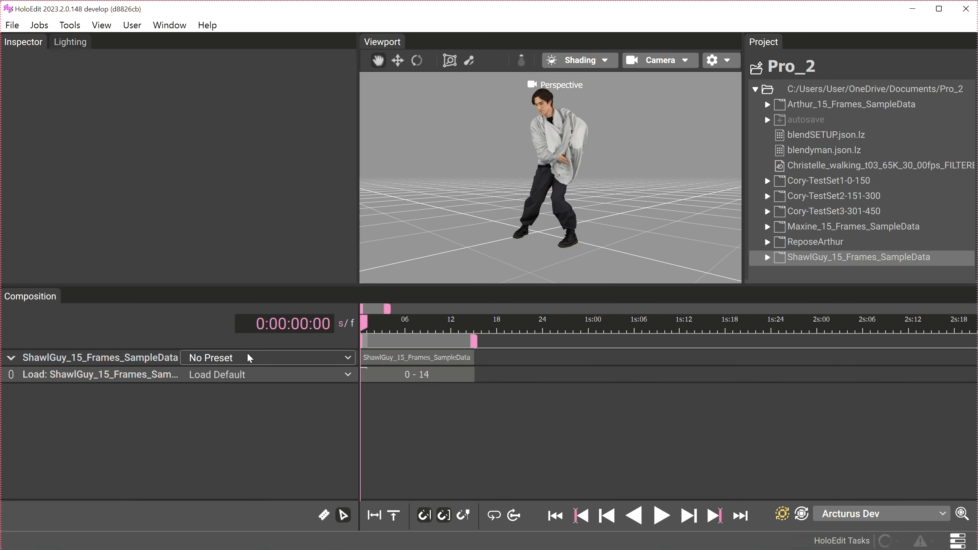
Step: Apply the Blend (pre-stabilize) track preset to the ShawlGuy track and assign the ReposeArthur clip to its unassigned Load Asset stage
click(259, 358)
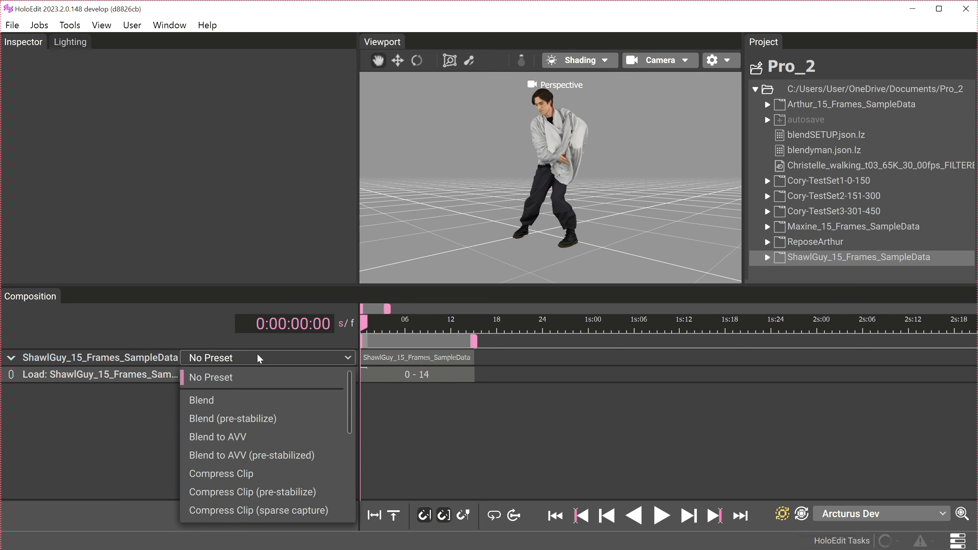
click(253, 419)
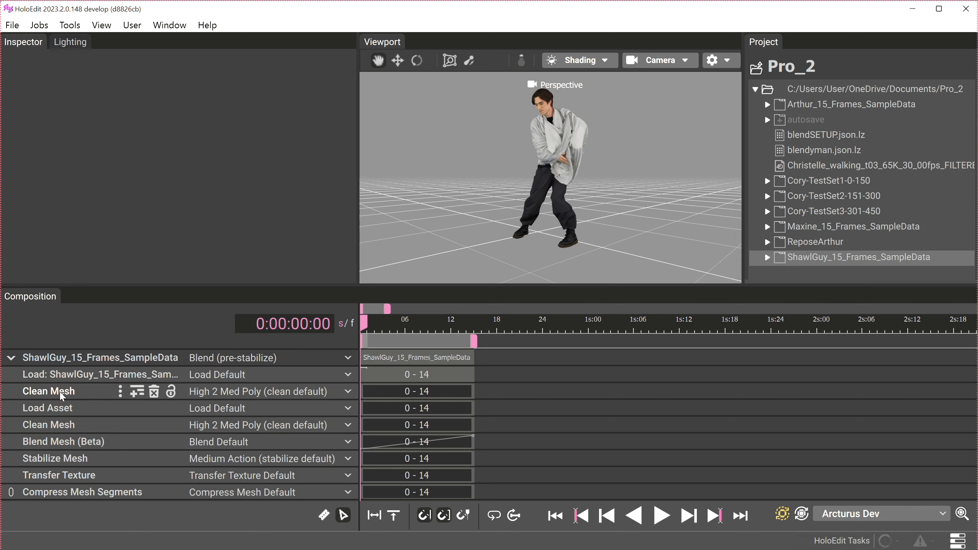
click(57, 408)
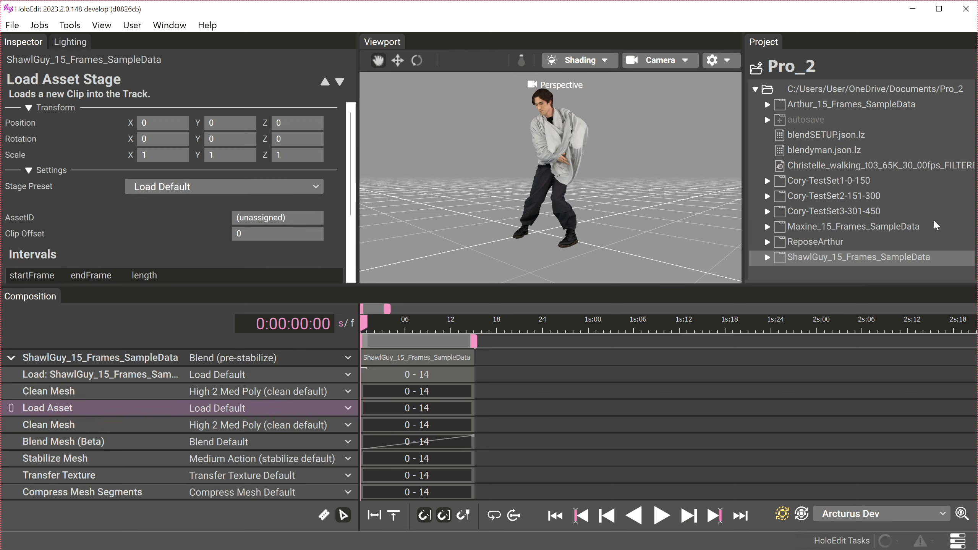
drag(844, 242, 256, 223)
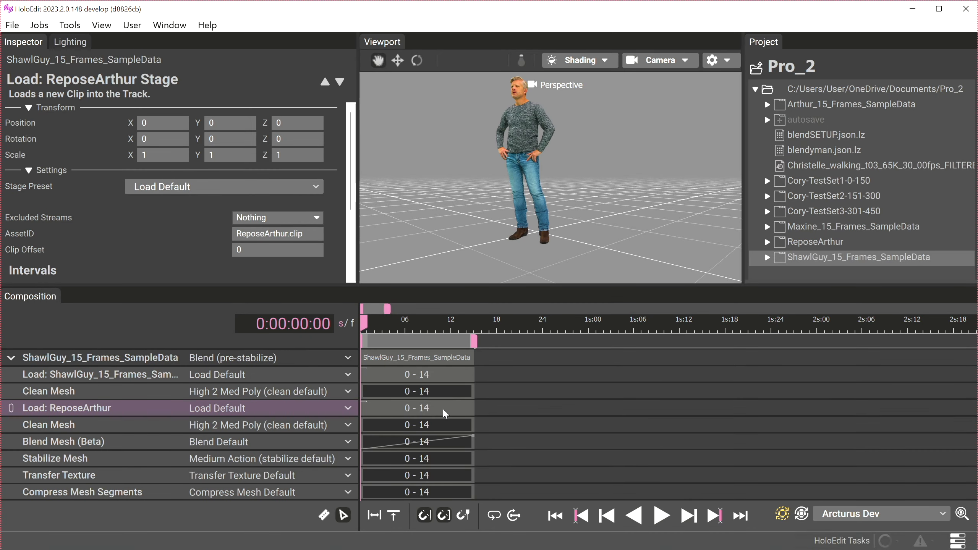
Step: Shift all intervals from Load: ReposeArthur through Compress Mesh Segments to frames 11-25, and trim the Blend Mesh through Compress Mesh Segments intervals to 11-14
drag(497, 401, 391, 501)
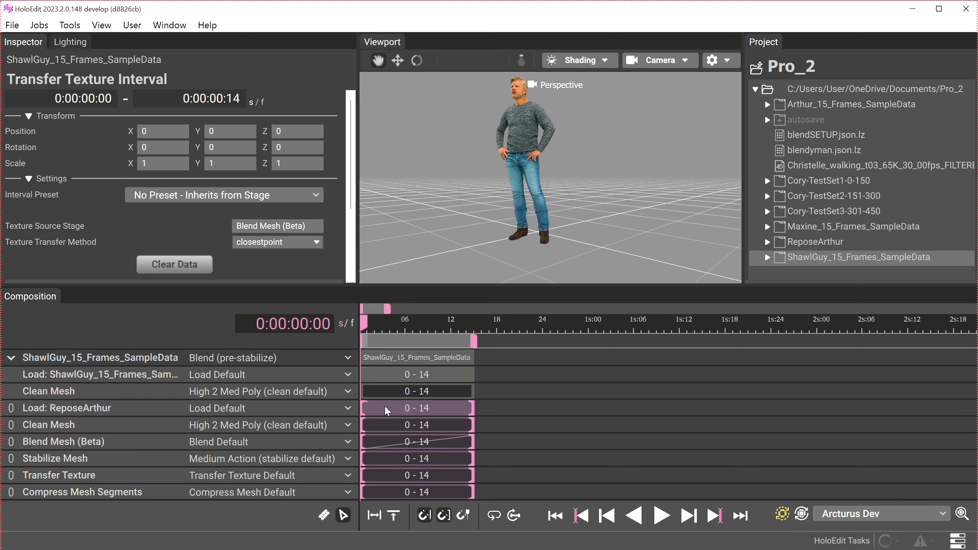
drag(386, 408, 462, 411)
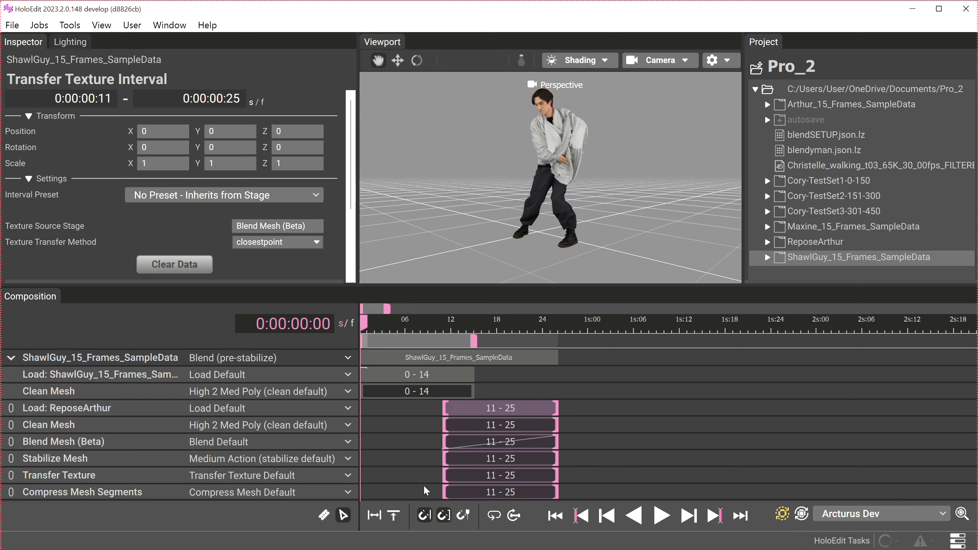
click(374, 516)
drag(608, 436, 638, 492)
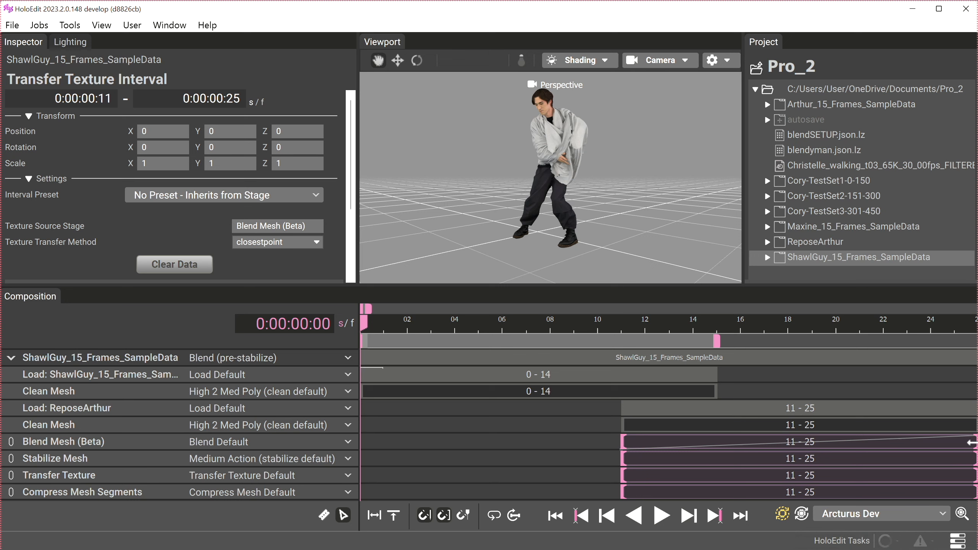
drag(968, 441, 716, 445)
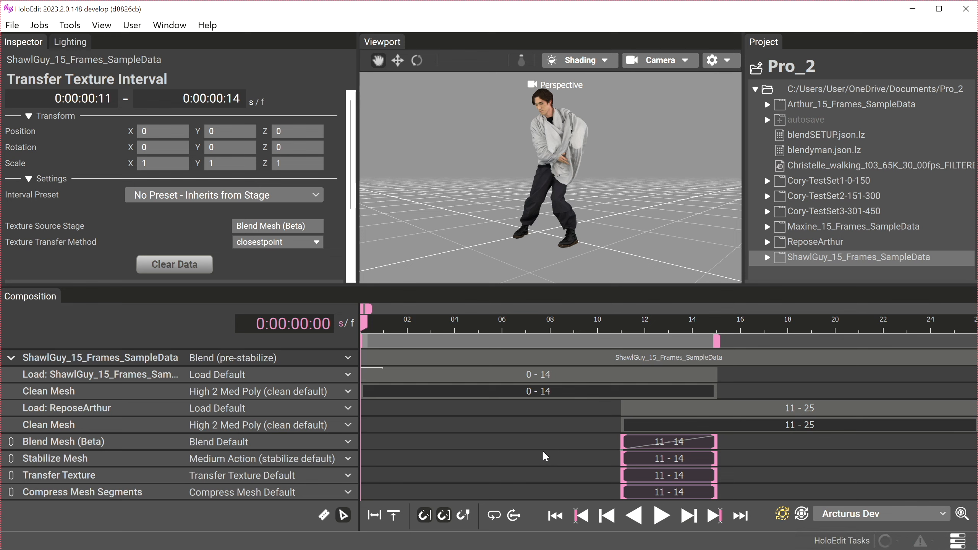
Step: Check the source stages assigned in the Blend Mesh (Beta) stage and the Texture Source Stage of the Transfer Texture stage
click(53, 442)
scroll(192, 230, down, 1)
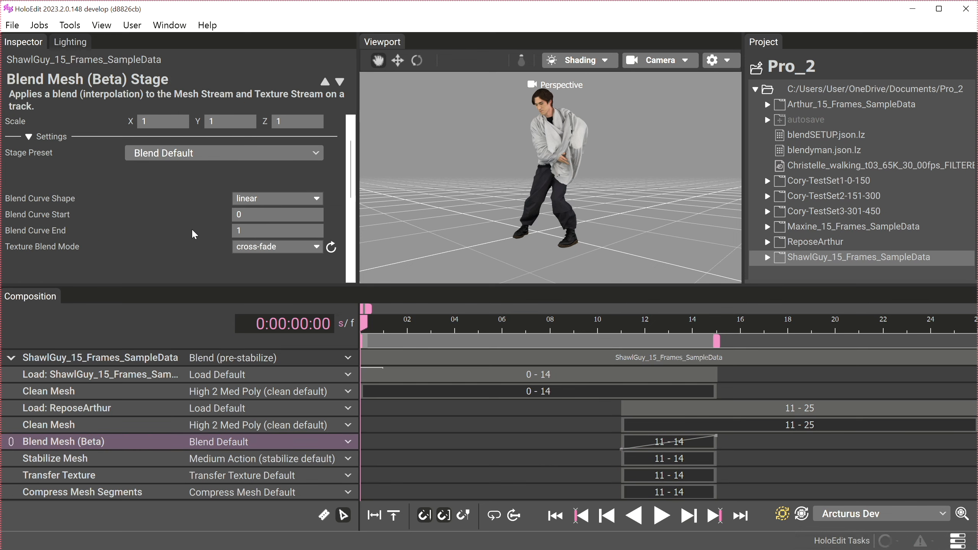
scroll(193, 234, down, 2)
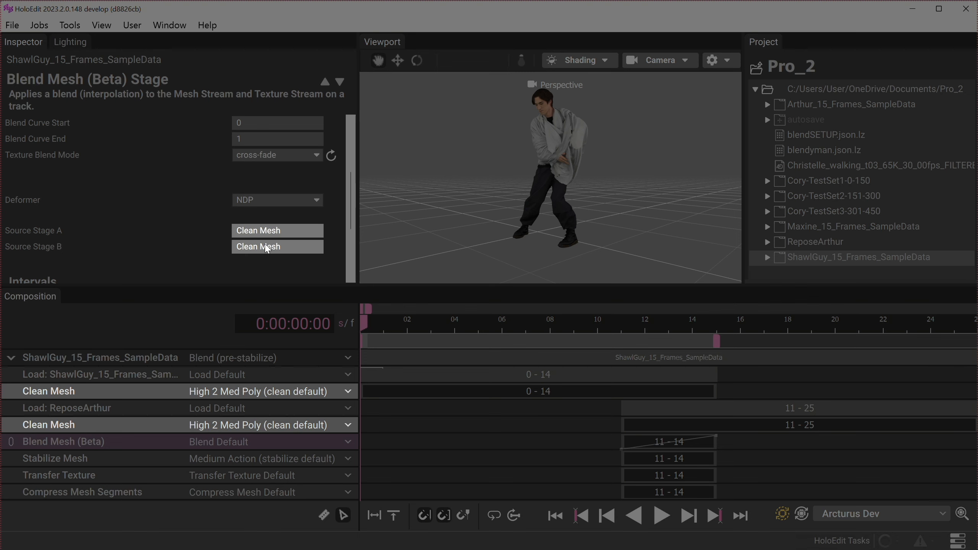
mouse_move(43, 394)
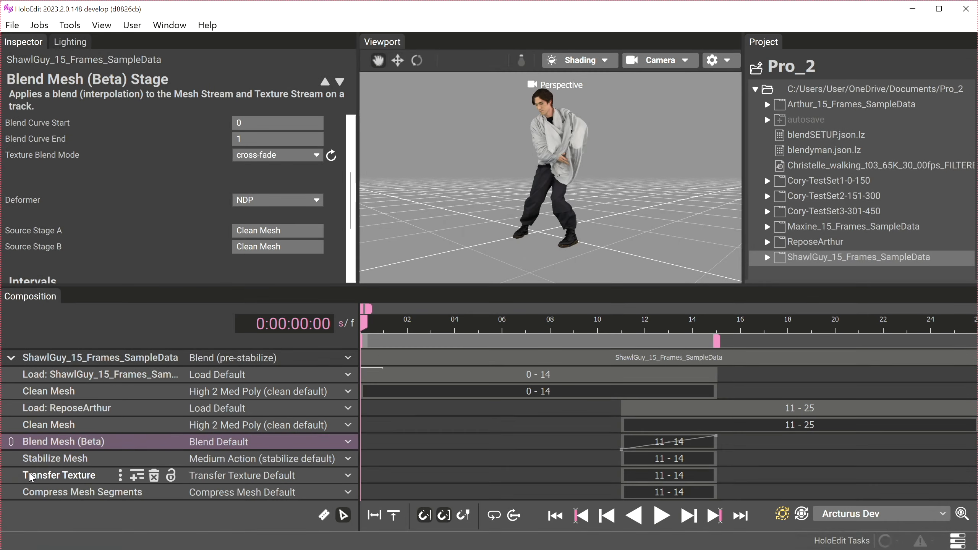
click(34, 477)
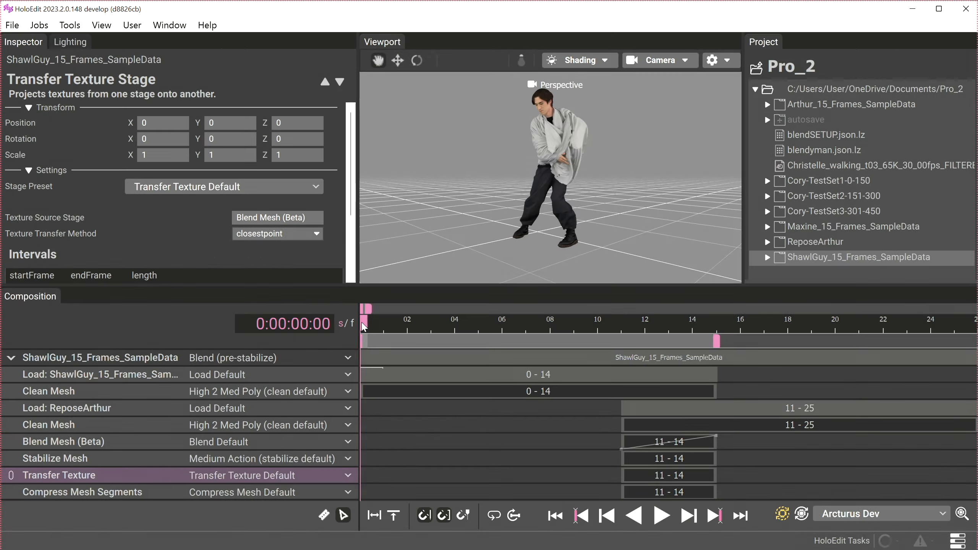
Step: Select both Clean Mesh intervals and the Blend Mesh (Beta) interval and process them
drag(365, 326, 602, 349)
click(669, 425)
click(606, 386)
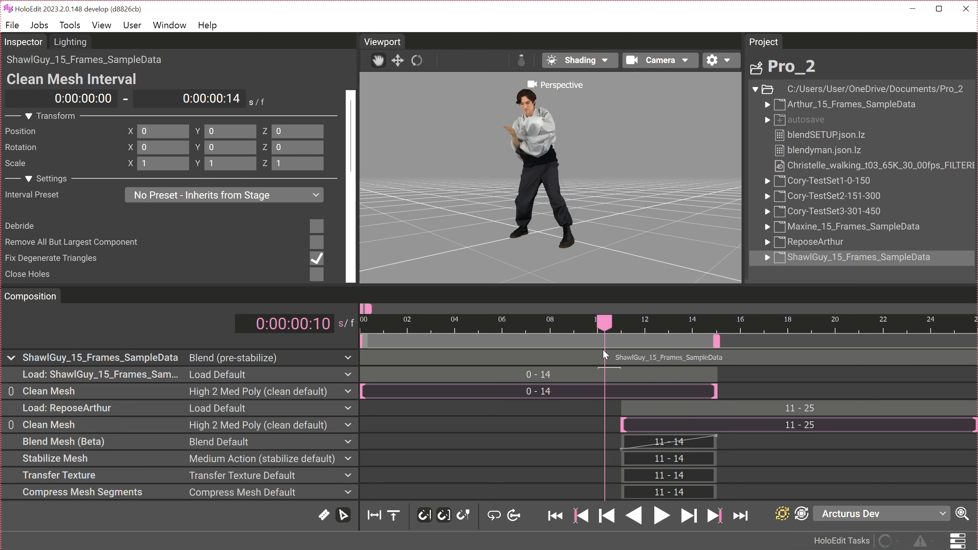
click(681, 444)
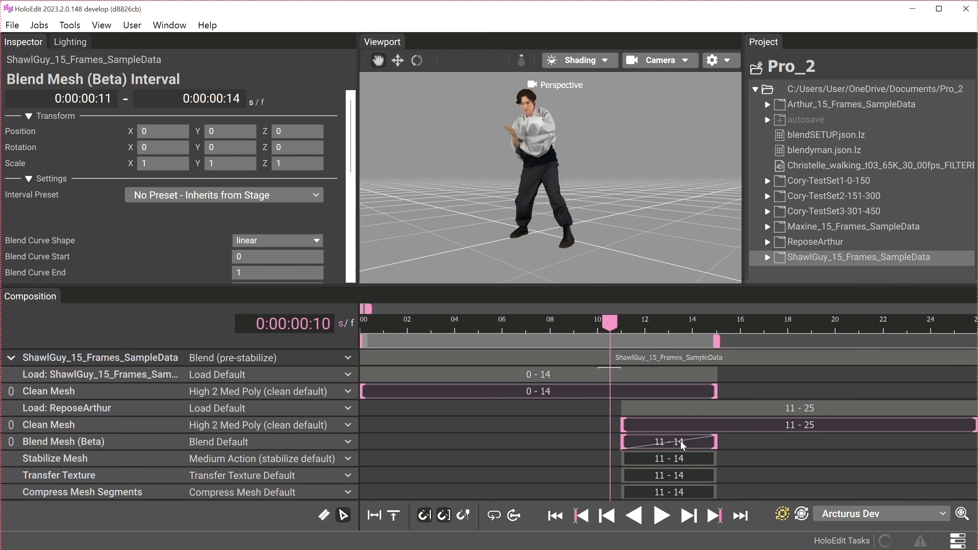
click(803, 514)
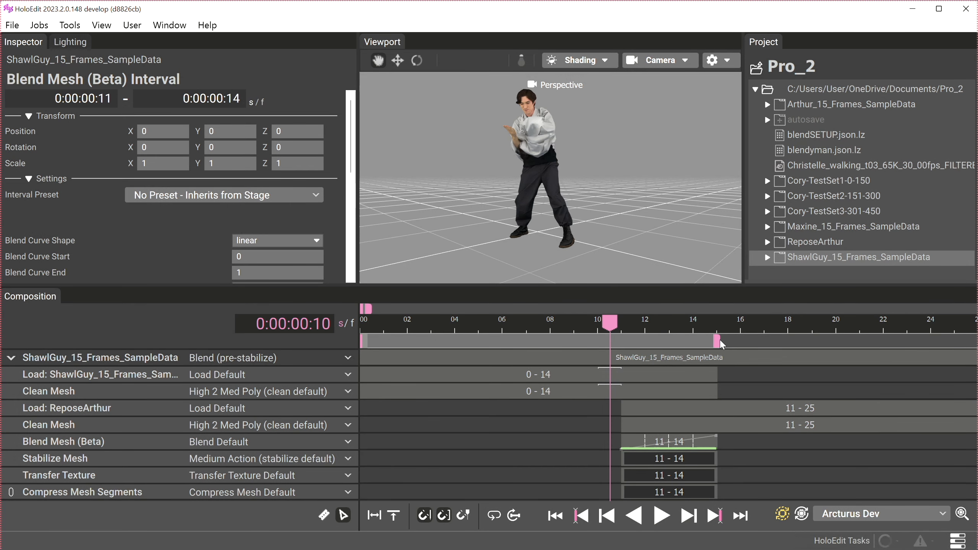
Step: Extend the playback range to the end of the ShawlGuy track and play the blend from frame 0 with looping on
drag(719, 341, 976, 341)
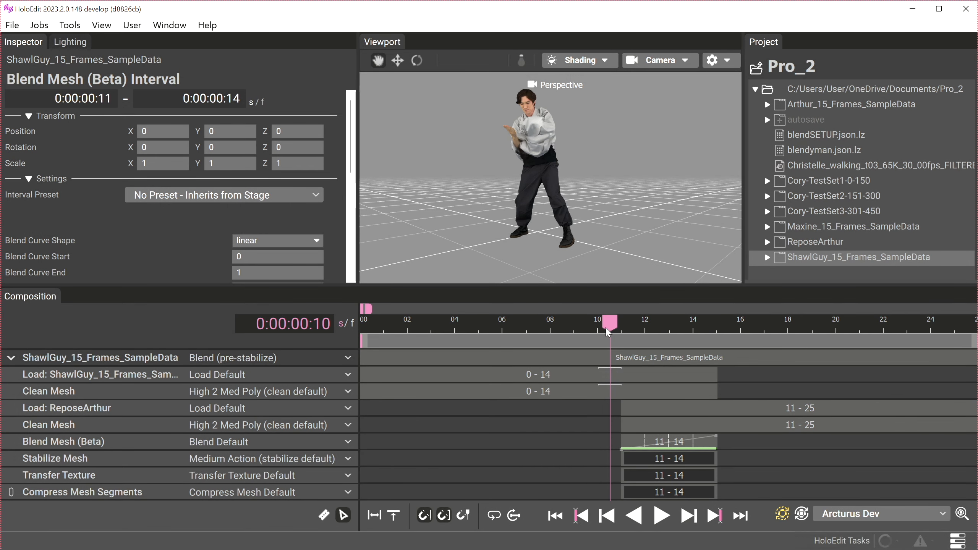
drag(608, 333, 433, 335)
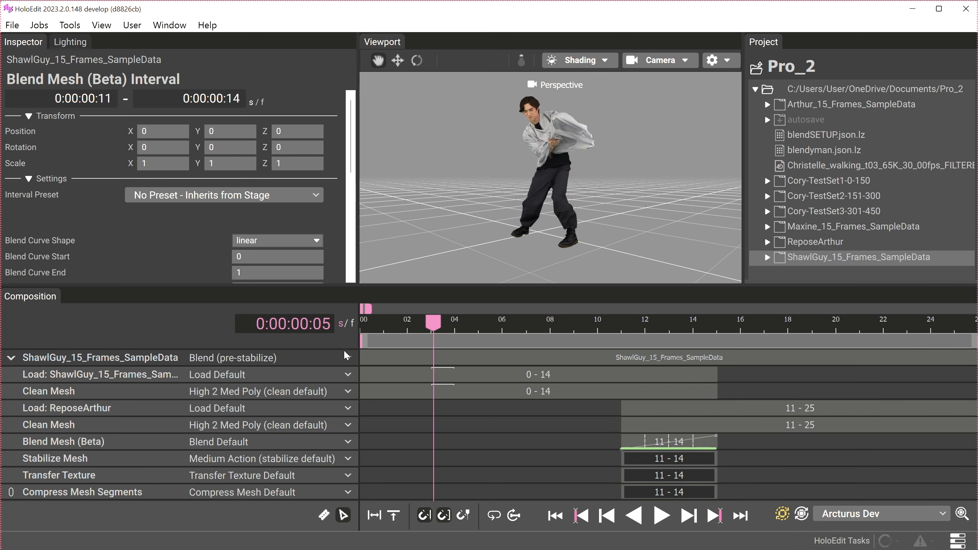
drag(344, 351, 341, 351)
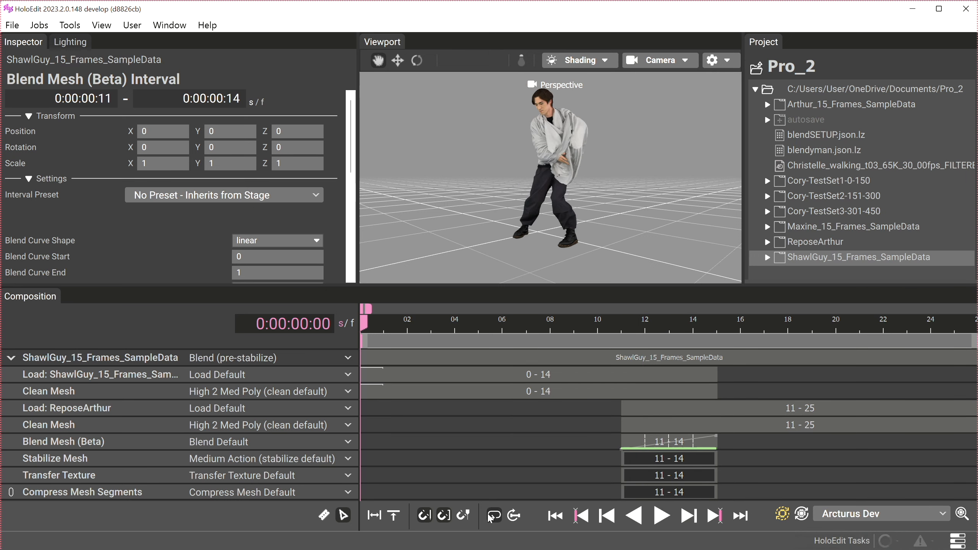
click(662, 526)
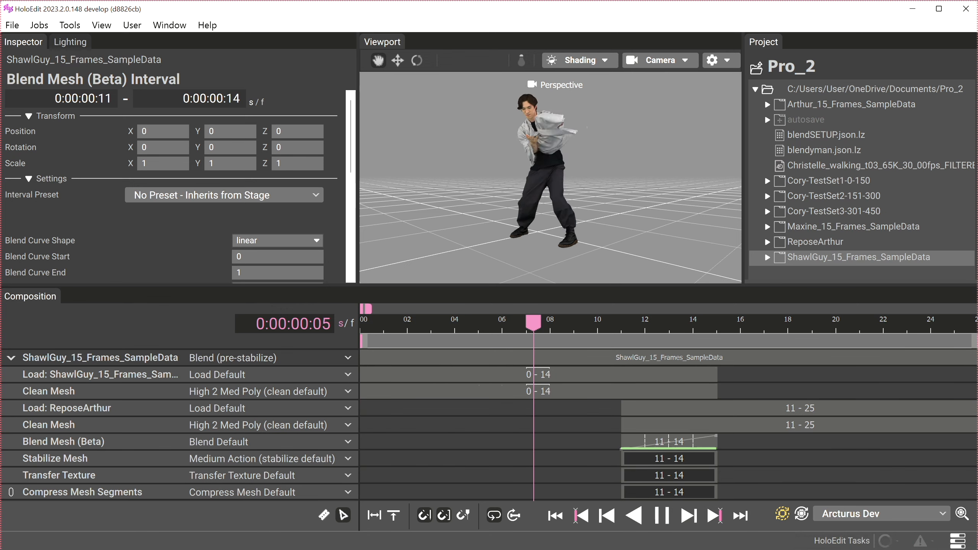